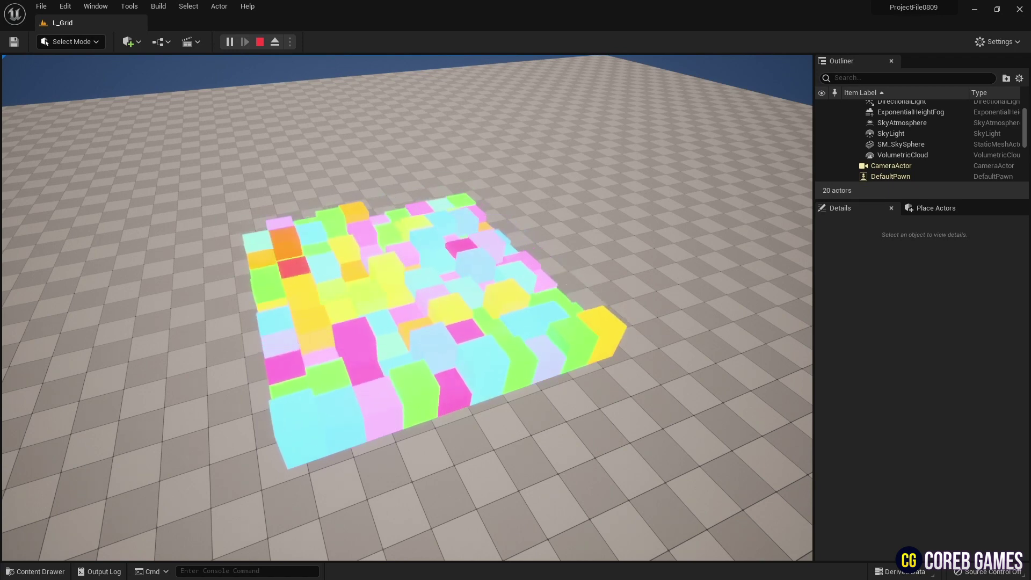
- Stop the play session and create a material named M_Cube in the Content folder
{"action": "key", "text": "Escape"}
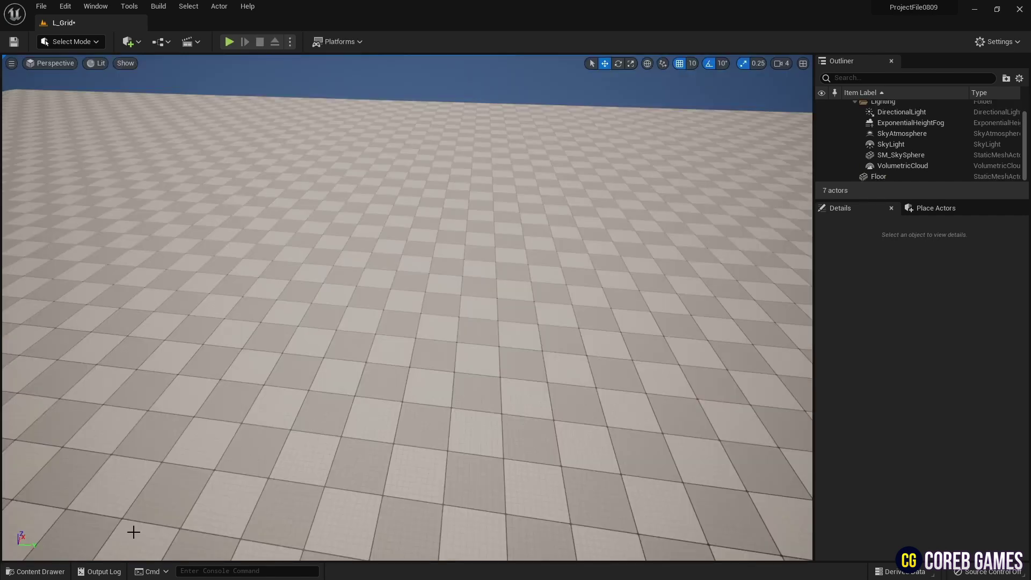
{"action": "left_click", "coordinate": [34, 572]}
{"action": "right_click", "coordinate": [340, 426]}
{"action": "left_click", "coordinate": [434, 189]}
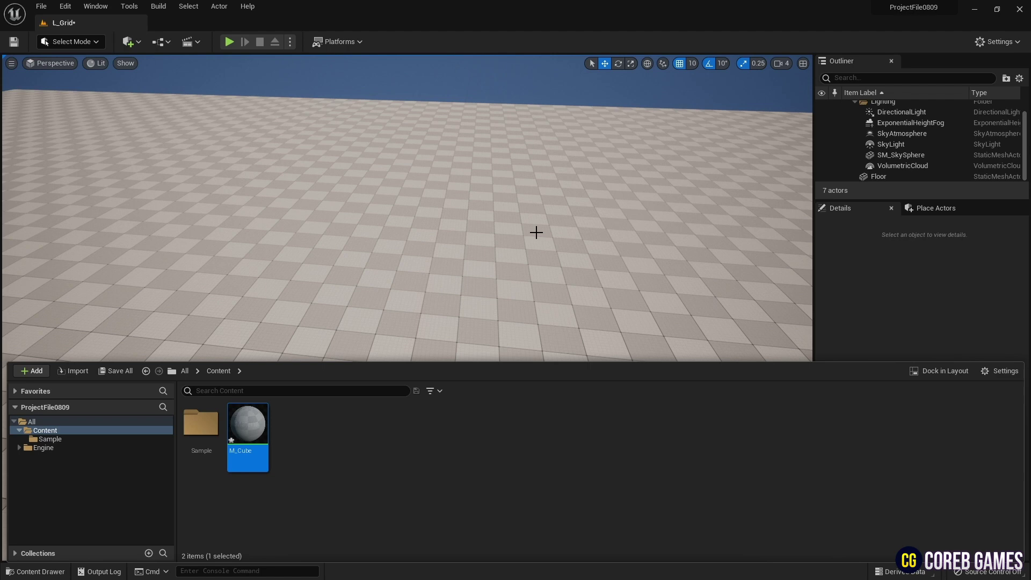
- Open the M_Cube material and add a Particle Color node to its graph
{"action": "double_click", "coordinate": [231, 432]}
{"action": "right_click", "coordinate": [565, 156]}
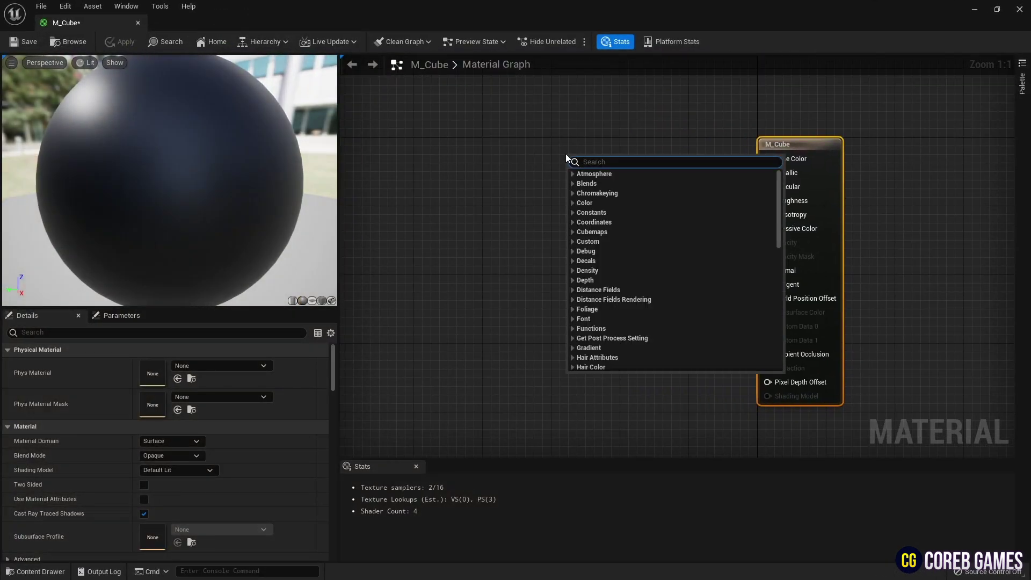
{"action": "type", "text": "particle color"}
{"action": "key", "text": "Return"}
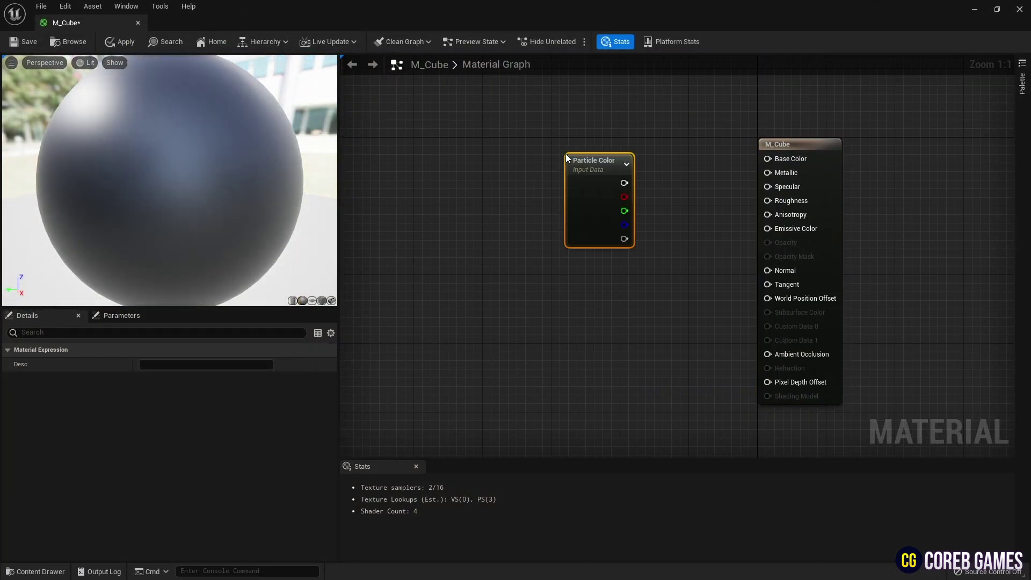
{"action": "left_click_drag", "start_coordinate": [566, 154], "coordinate": [552, 137]}
- Add a Dynamic Parameter node below Particle Color and name its first parameter Emissive Color
{"action": "right_click", "coordinate": [559, 265]}
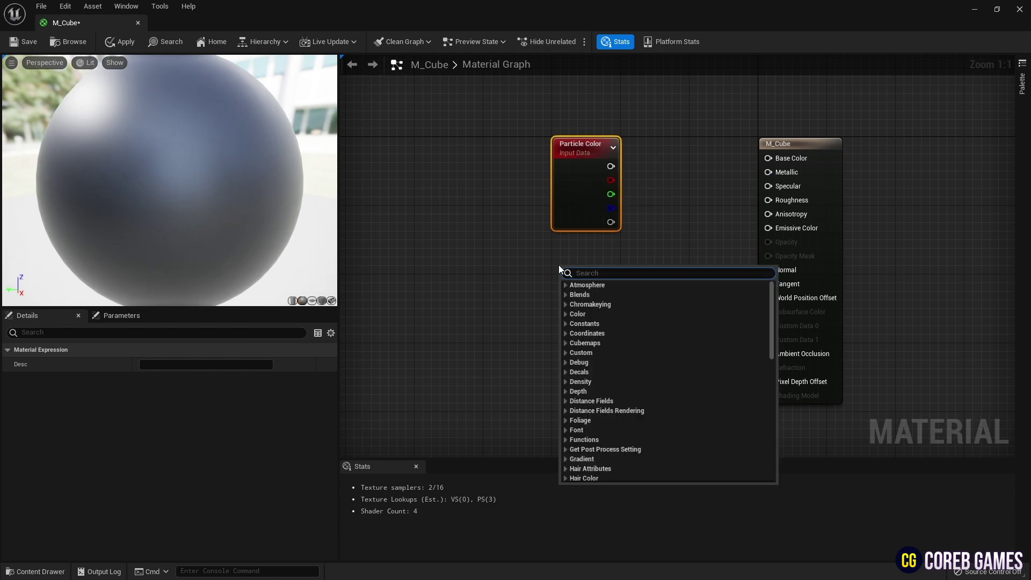
{"action": "type", "text": "dy"}
{"action": "left_click", "coordinate": [609, 322]}
{"action": "left_click_drag", "start_coordinate": [600, 282], "coordinate": [577, 282]}
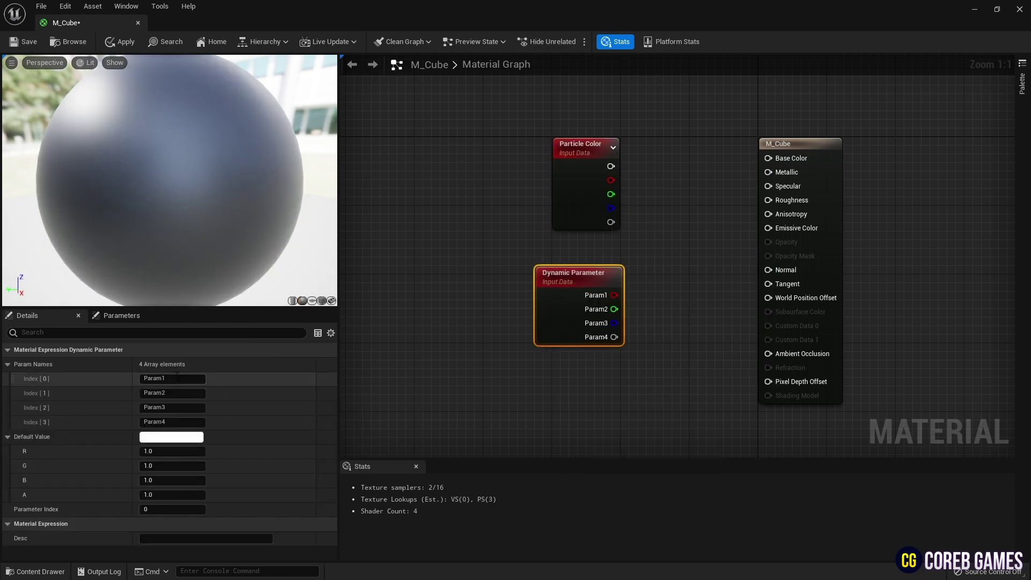
{"action": "type", "text": "Emissive Color"}
{"action": "key", "text": "Return"}
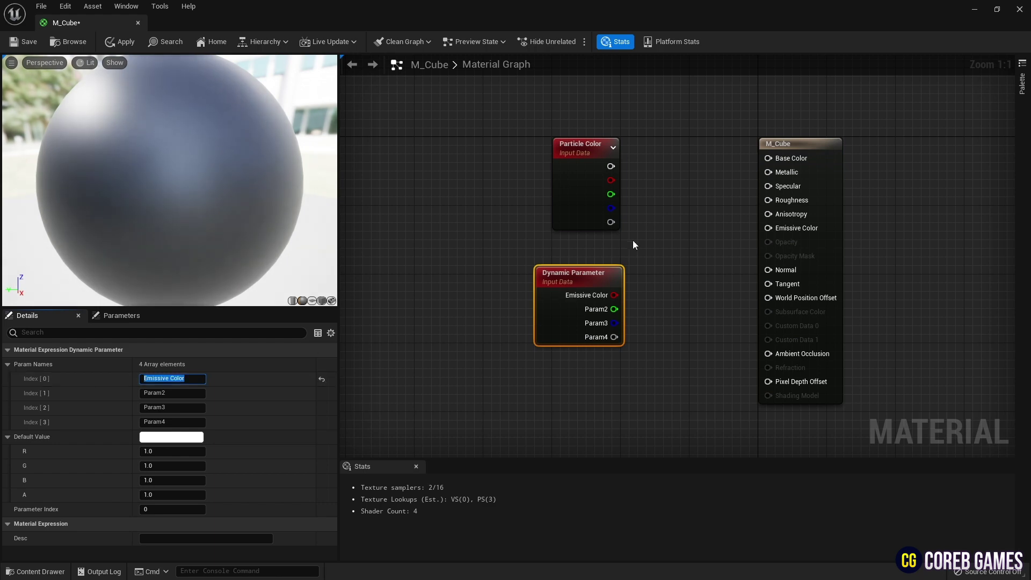
- Multiply Particle Color by the dynamic Emissive Color parameter into the material's Emissive Color input, and save and close M_Cube
{"action": "left_click", "coordinate": [653, 238]}
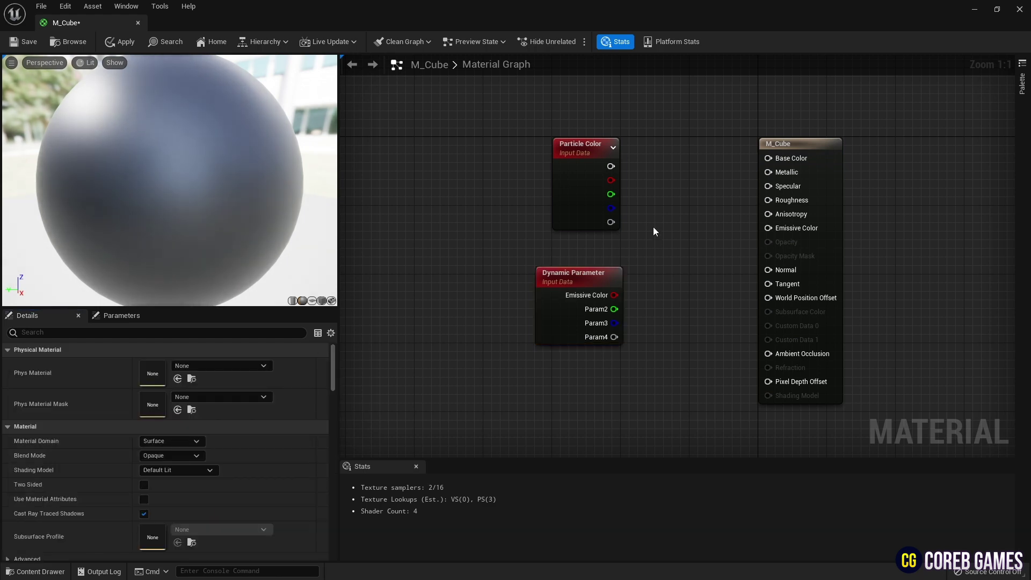
{"action": "left_click", "coordinate": [653, 226]}
{"action": "left_click_drag", "start_coordinate": [615, 295], "coordinate": [657, 267]}
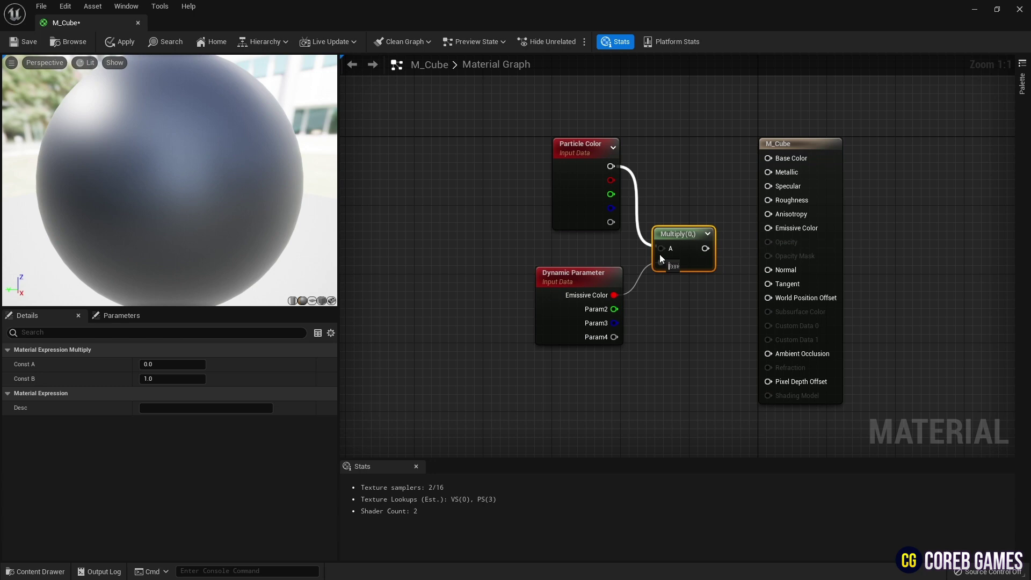
{"action": "left_click_drag", "start_coordinate": [771, 231], "coordinate": [769, 228]}
{"action": "left_click_drag", "start_coordinate": [682, 237], "coordinate": [685, 225]}
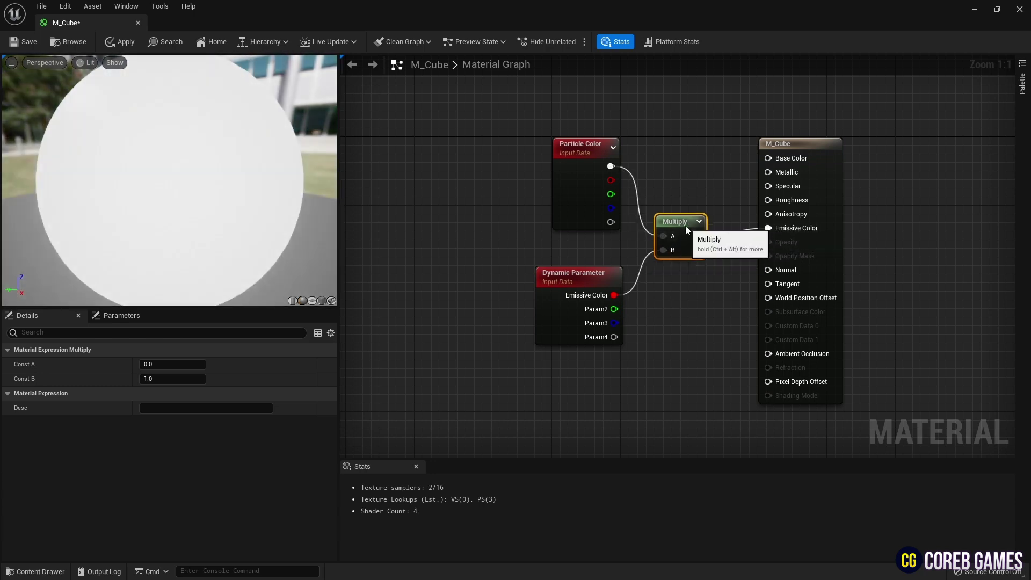
{"action": "left_click", "coordinate": [685, 171]}
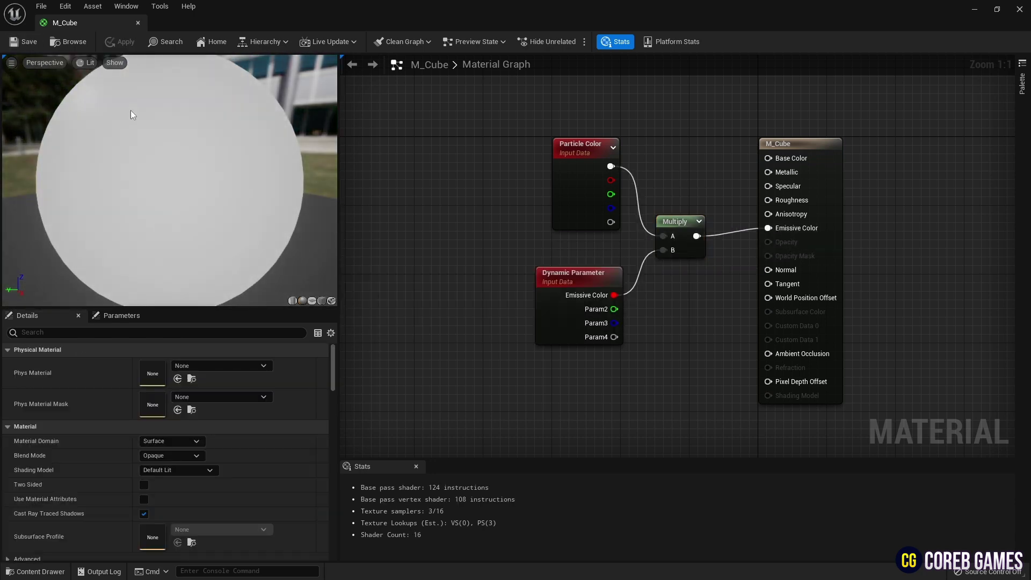
{"action": "left_click", "coordinate": [138, 23]}
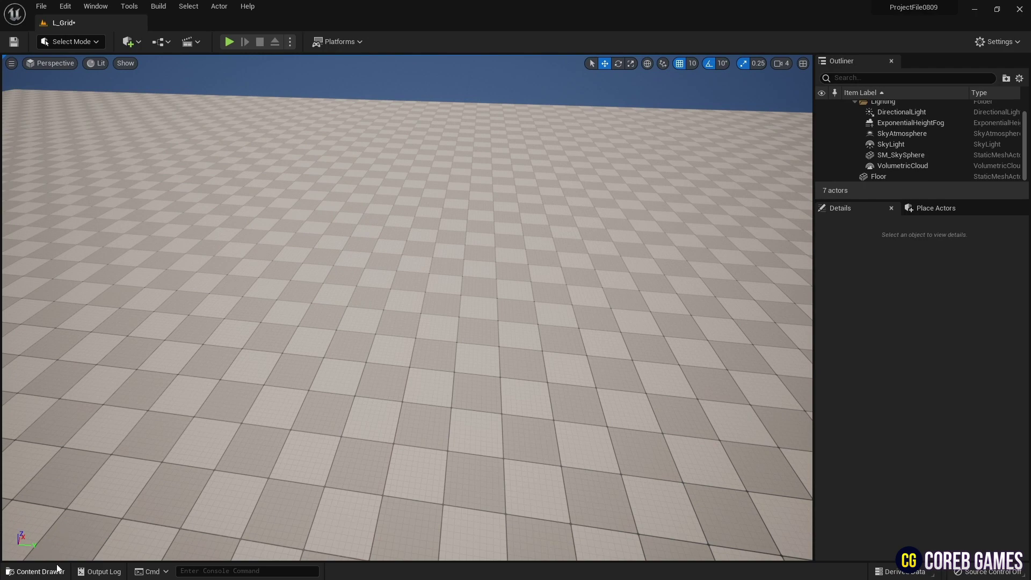
- Create a Niagara system named NS_CubeGrid from the Empty emitter in the Content folder and open it
{"action": "left_click", "coordinate": [37, 571]}
{"action": "right_click", "coordinate": [309, 427]}
{"action": "left_click", "coordinate": [389, 202]}
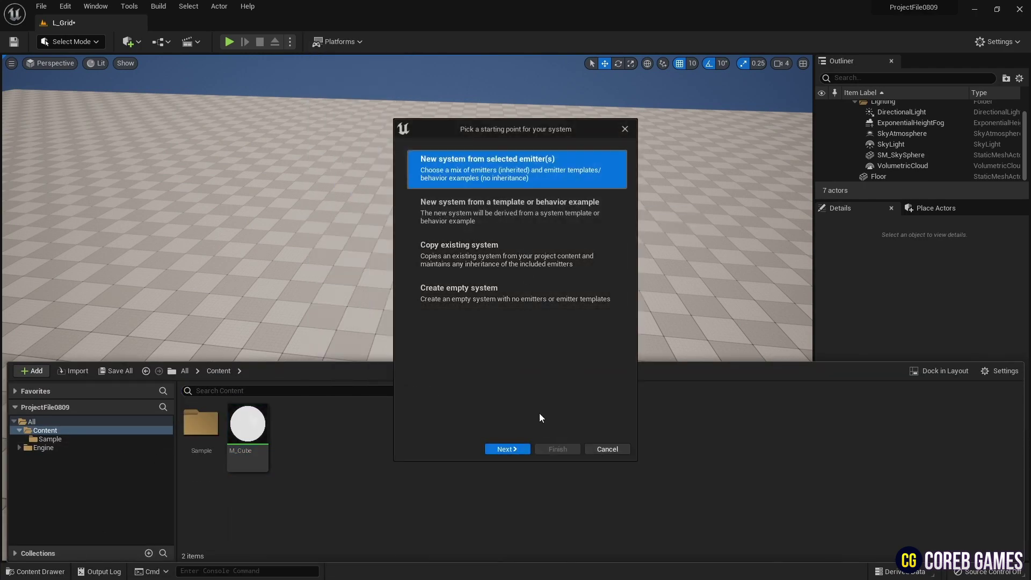
{"action": "left_click", "coordinate": [516, 446]}
{"action": "double_click", "coordinate": [526, 366]}
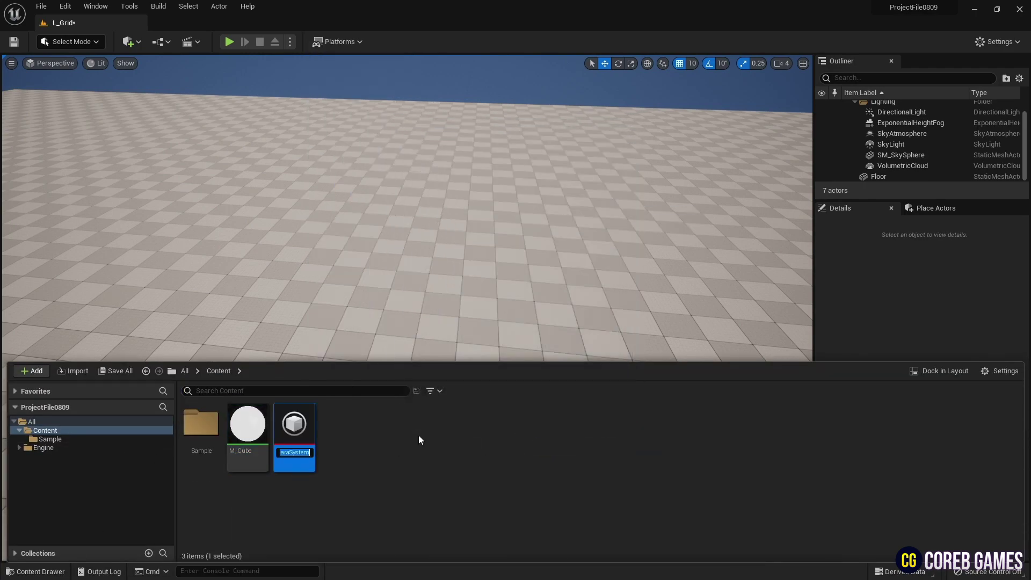
{"action": "double_click", "coordinate": [304, 425]}
- Add Spawn Particles in Grid to Emitter Update with its required Grid Location module, and set the Z Count to 0
{"action": "left_click", "coordinate": [678, 169]}
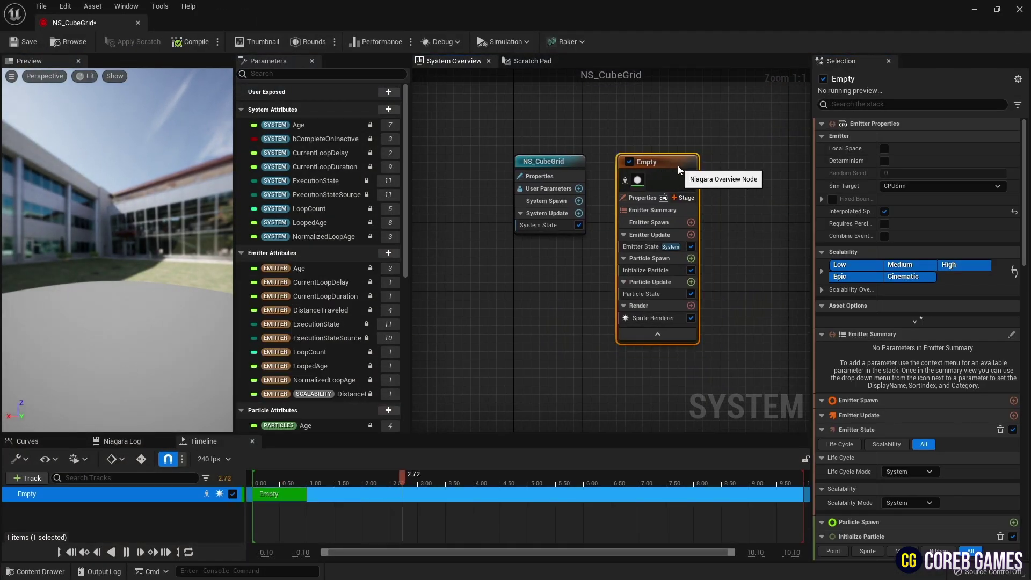
{"action": "right_click_drag", "start_coordinate": [704, 235], "coordinate": [614, 239]}
{"action": "left_click", "coordinate": [603, 240]}
{"action": "type", "text": "gr"}
{"action": "key", "text": "Return"}
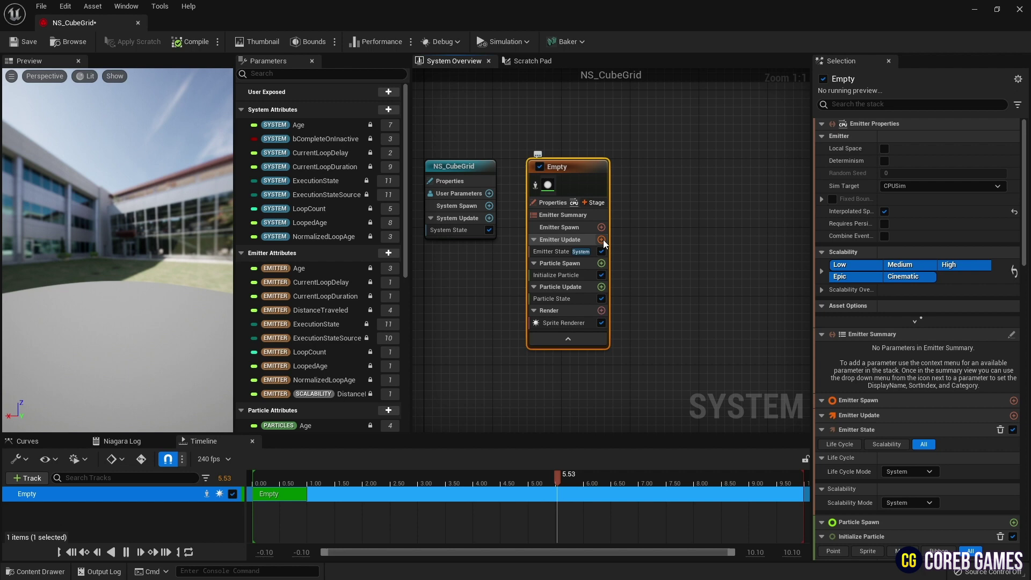
{"action": "left_click", "coordinate": [995, 174]}
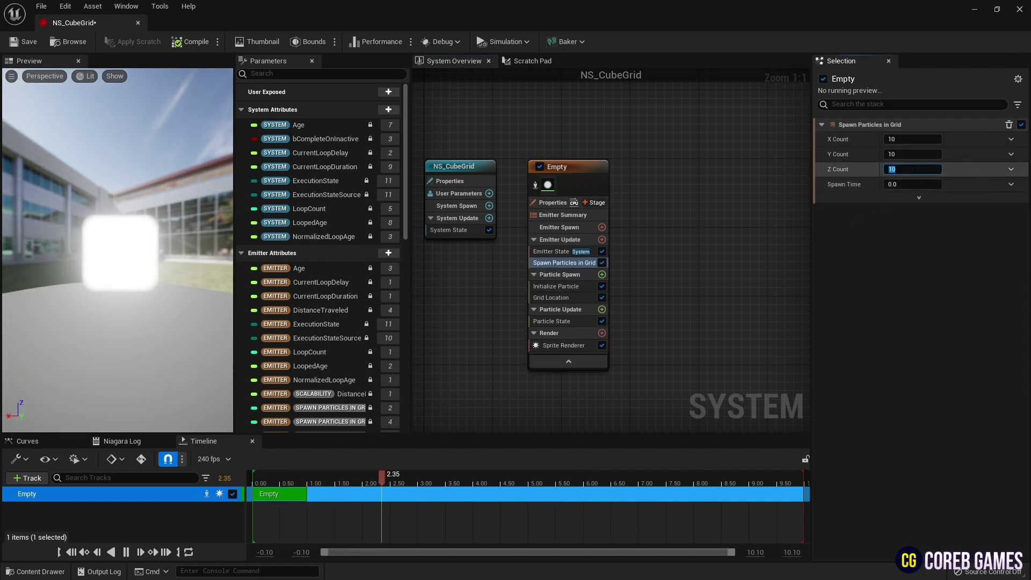
{"action": "key", "text": "Return"}
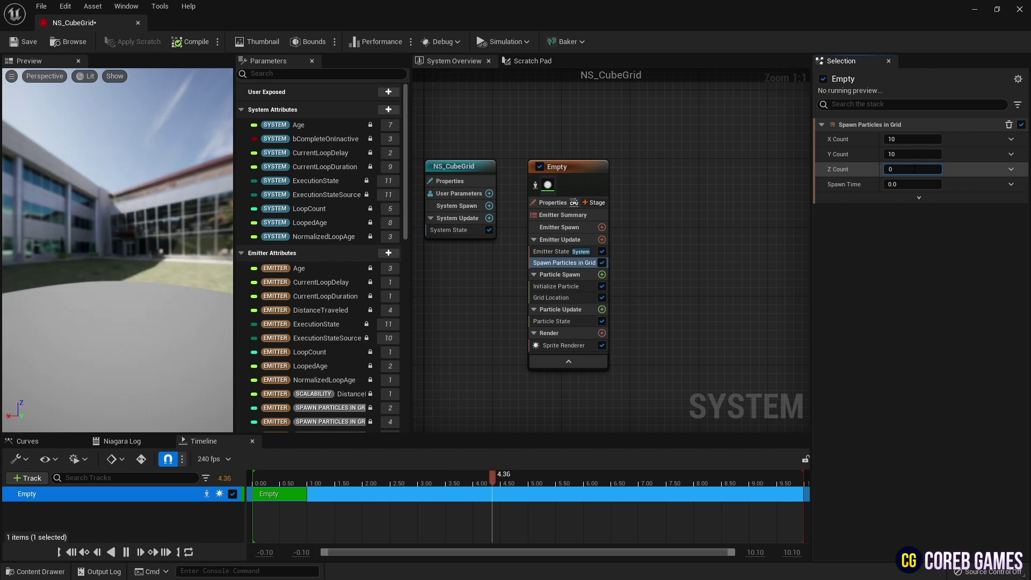
{"action": "left_click_drag", "start_coordinate": [137, 238], "coordinate": [134, 305]}
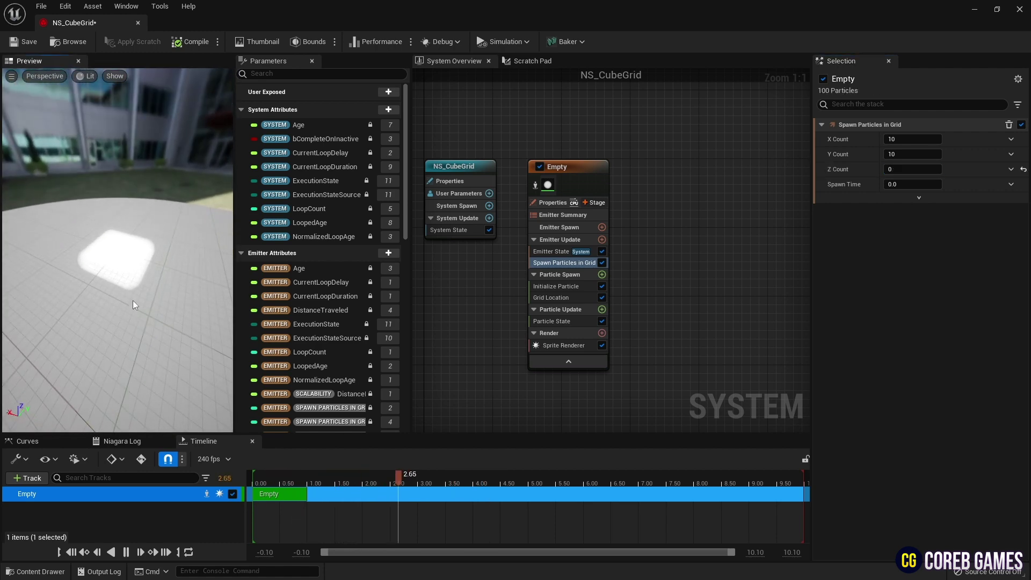
- Replace the emitter's Sprite Renderer with a Mesh Renderer
{"action": "left_click", "coordinate": [588, 345]}
{"action": "key", "text": "Delete"}
{"action": "left_click", "coordinate": [602, 323]}
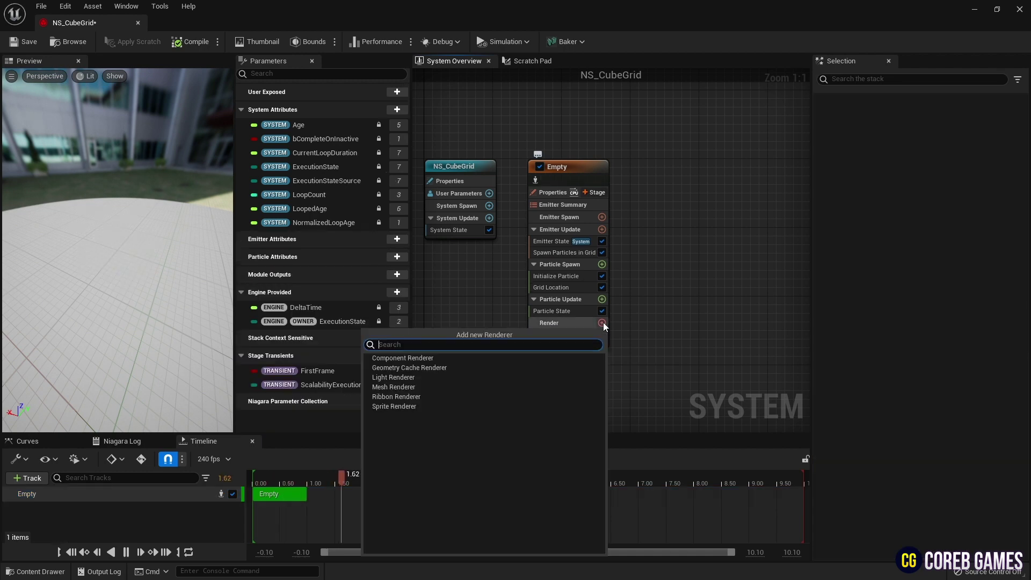
{"action": "type", "text": "mesh"}
{"action": "key", "text": "Return"}
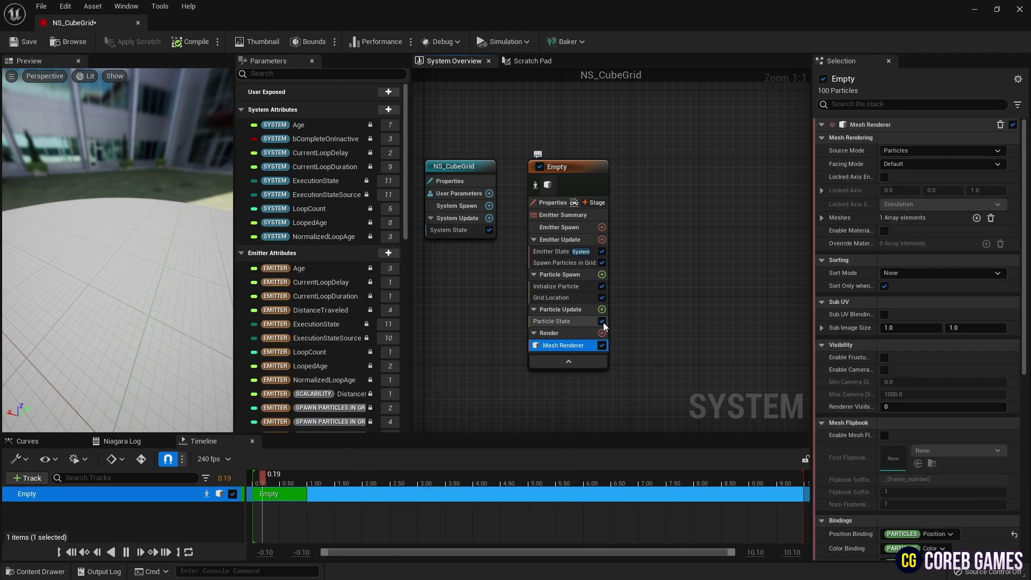
- Assign the Cube static mesh to the first mesh element of the Mesh Renderer
{"action": "left_click", "coordinate": [821, 218]}
{"action": "left_click", "coordinate": [934, 234]}
{"action": "type", "text": "cube"}
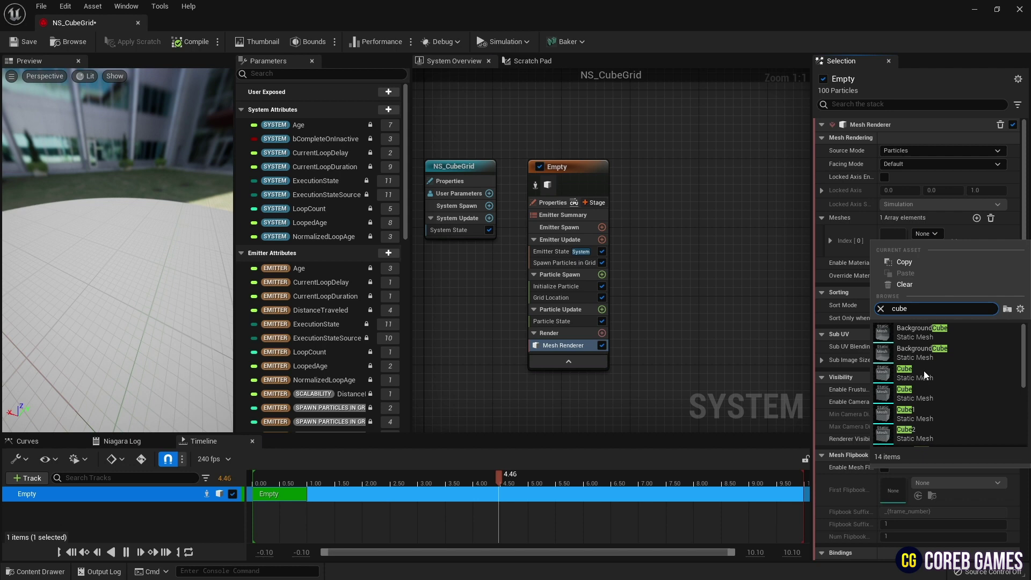
{"action": "left_click", "coordinate": [926, 376]}
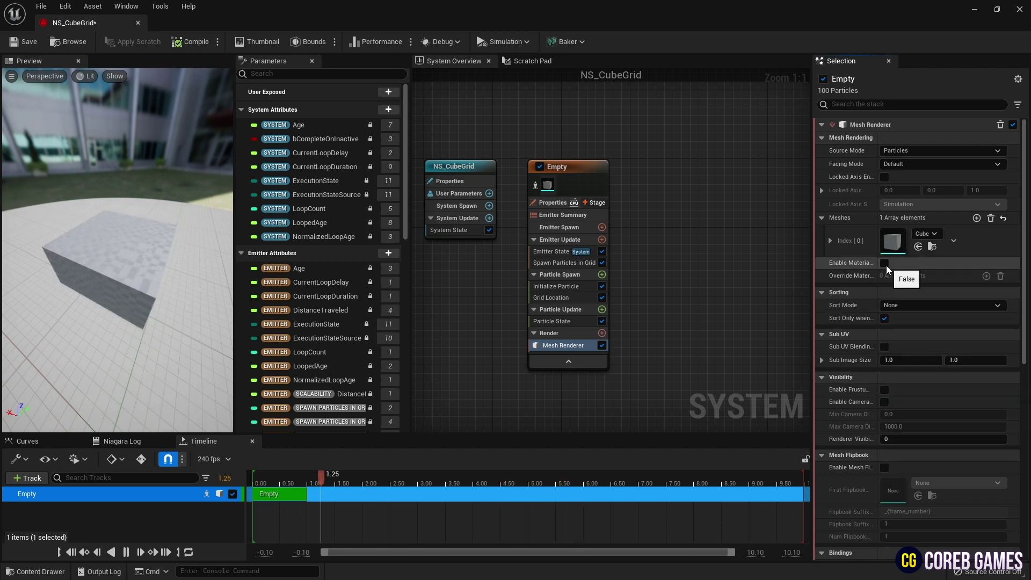
- Enable material overrides on the Mesh Renderer and set the explicit override material to M_Cube
{"action": "left_click", "coordinate": [884, 263]}
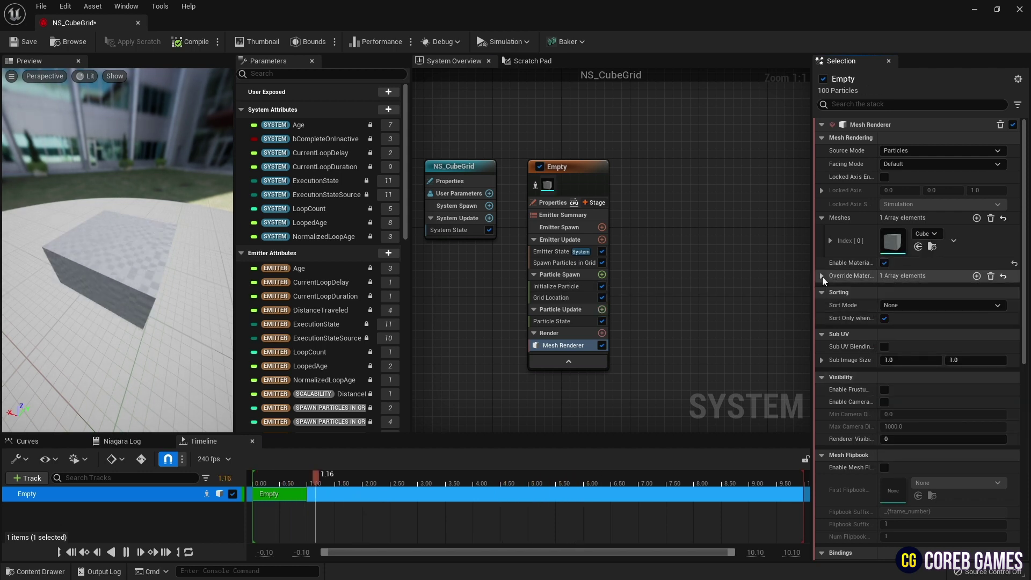
{"action": "left_click", "coordinate": [822, 276]}
{"action": "left_click", "coordinate": [830, 291]}
{"action": "left_click", "coordinate": [923, 308]}
{"action": "type", "text": "cu"}
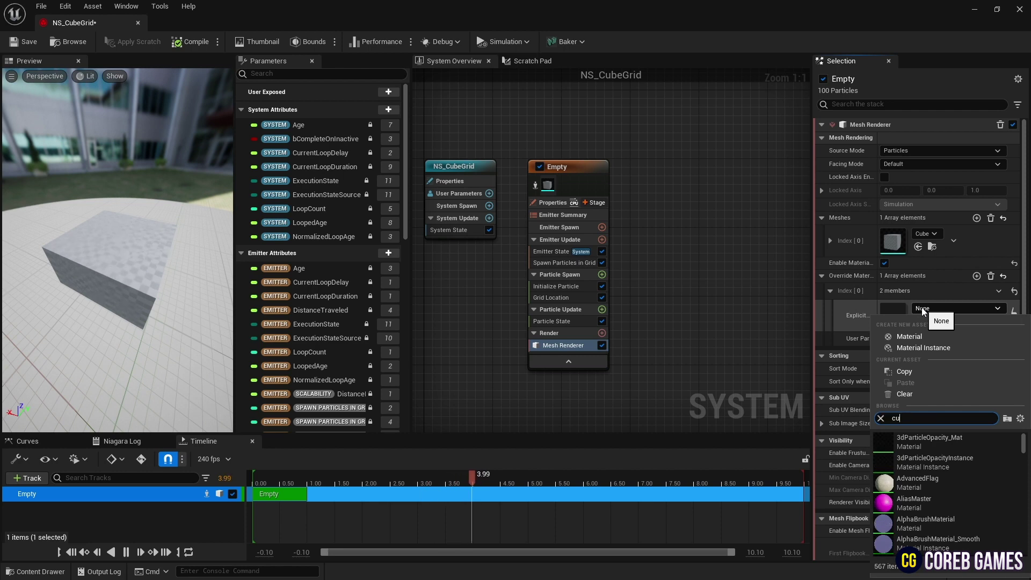
{"action": "type", "text": "be"}
{"action": "left_click", "coordinate": [918, 525]}
{"action": "left_click_drag", "start_coordinate": [117, 250], "coordinate": [161, 236]}
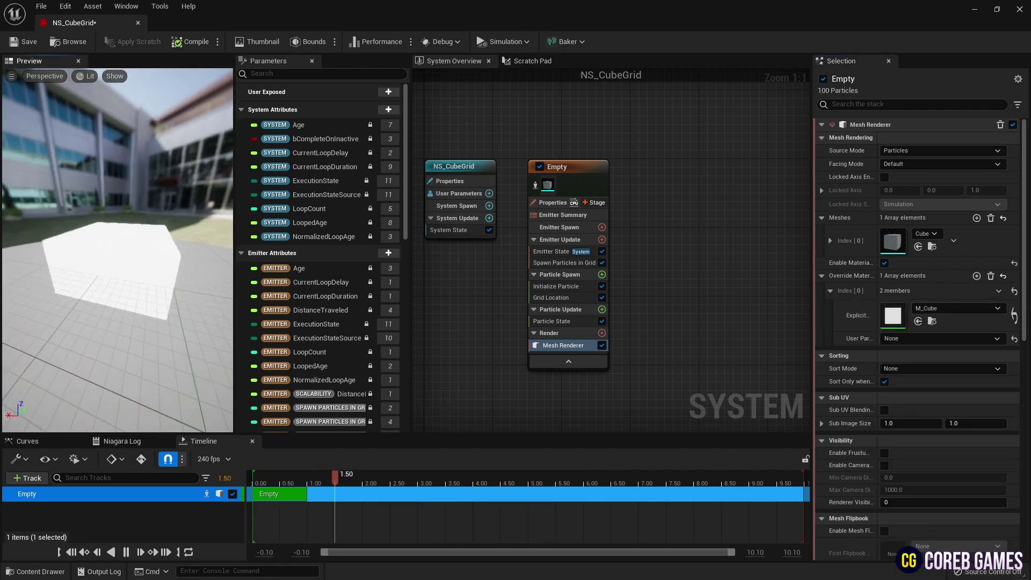
- In Initialize Particle, set the Mesh Scale Mode to Non-Uniform with a scale of X 0.5, Y 0.5, Z 0.01
{"action": "left_click", "coordinate": [561, 288]}
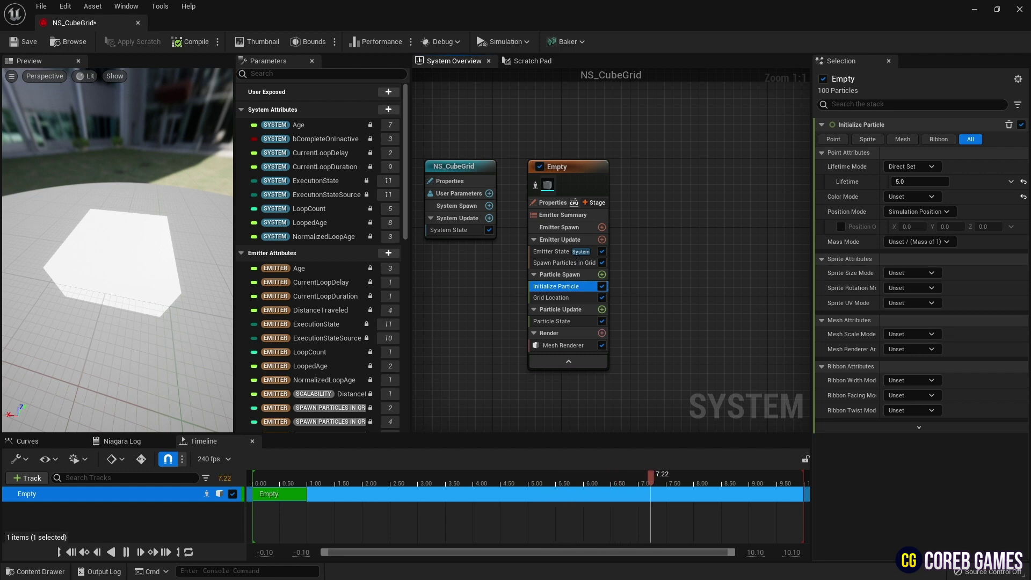
{"action": "left_click", "coordinate": [911, 334]}
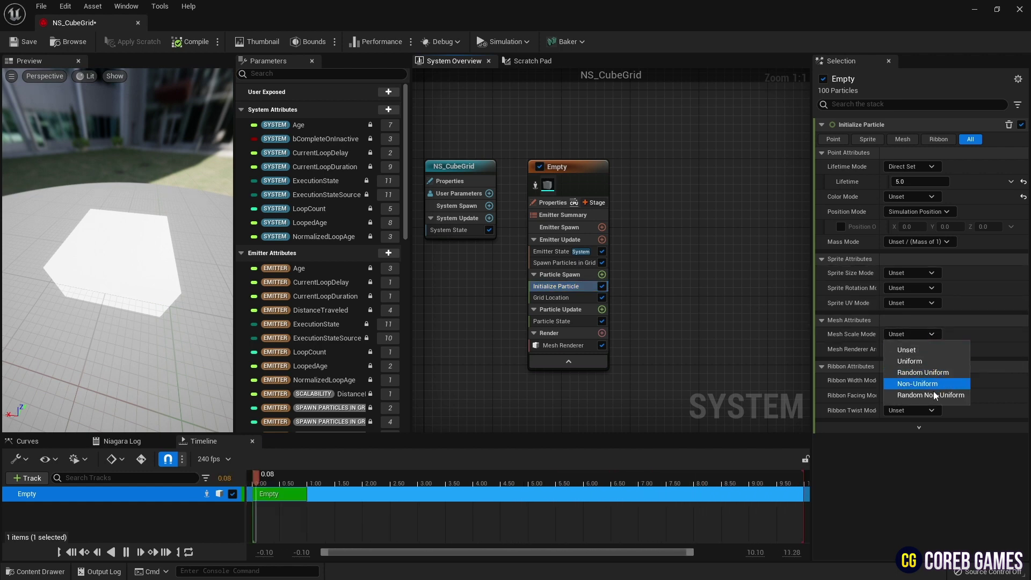
{"action": "left_click", "coordinate": [936, 384]}
{"action": "left_click", "coordinate": [914, 350]}
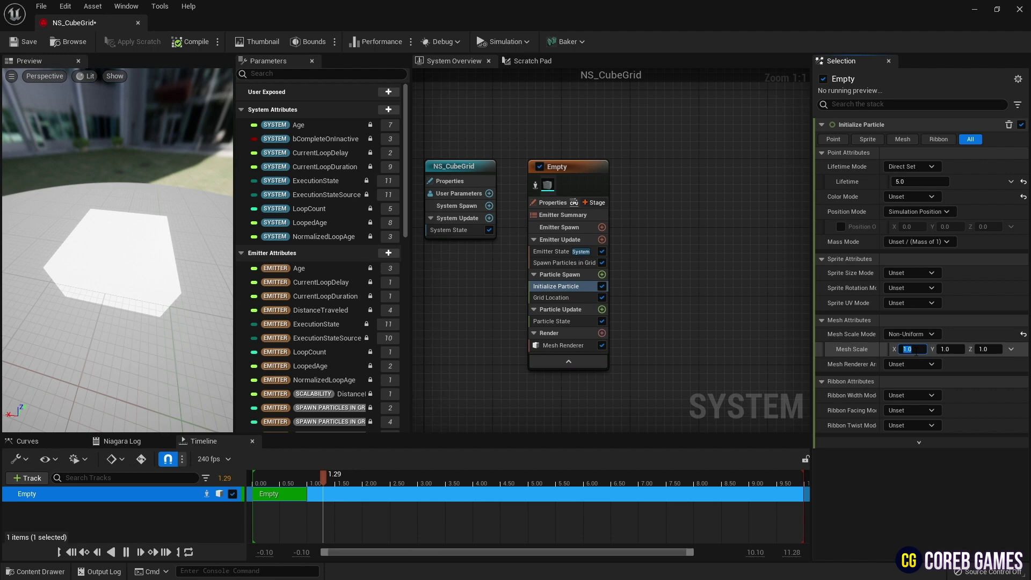
{"action": "type", "text": "0.5"}
{"action": "key", "text": "Tab"}
{"action": "type", "text": "0"}
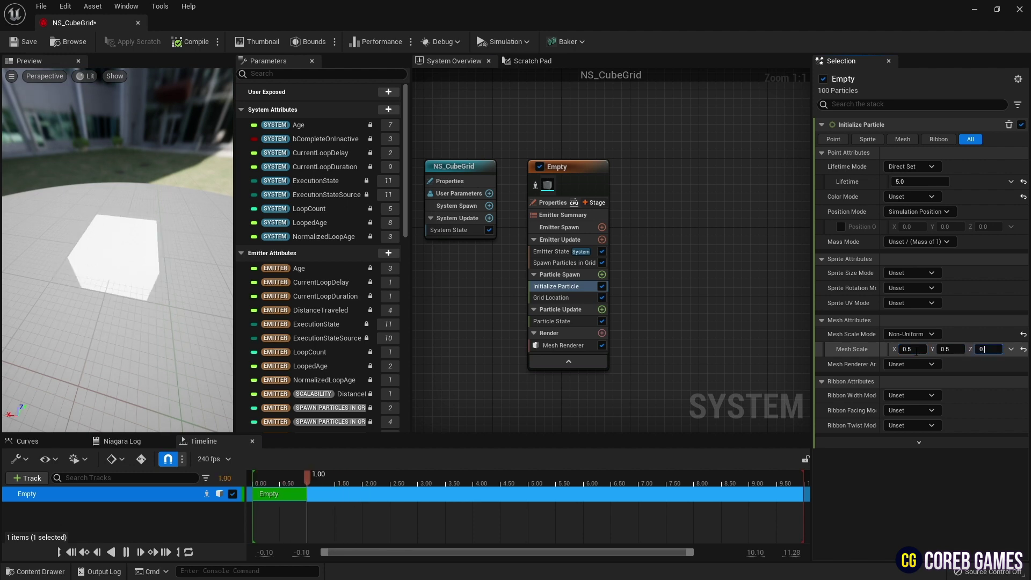
{"action": "key", "text": "Return"}
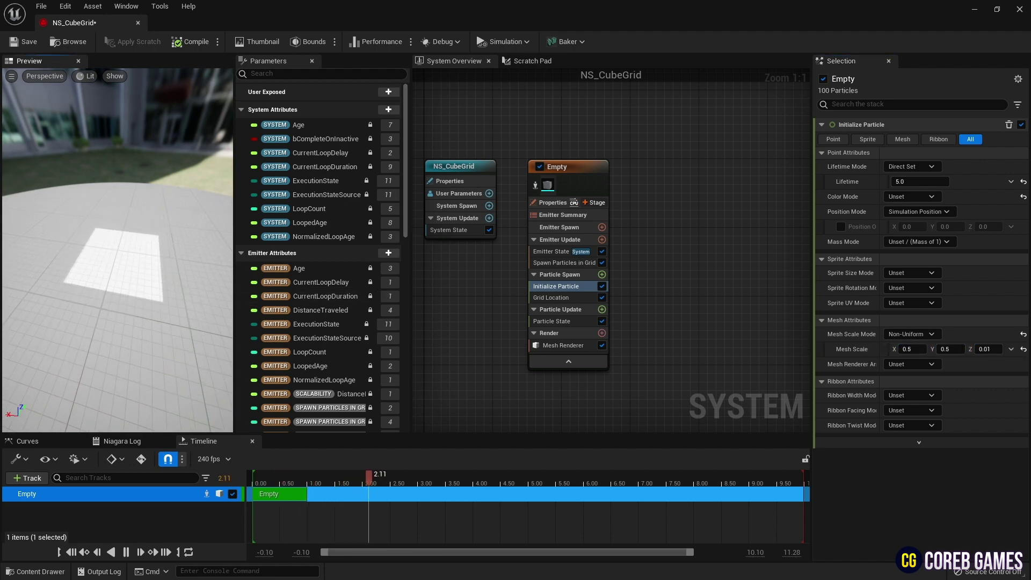
{"action": "left_click_drag", "start_coordinate": [118, 258], "coordinate": [118, 236]}
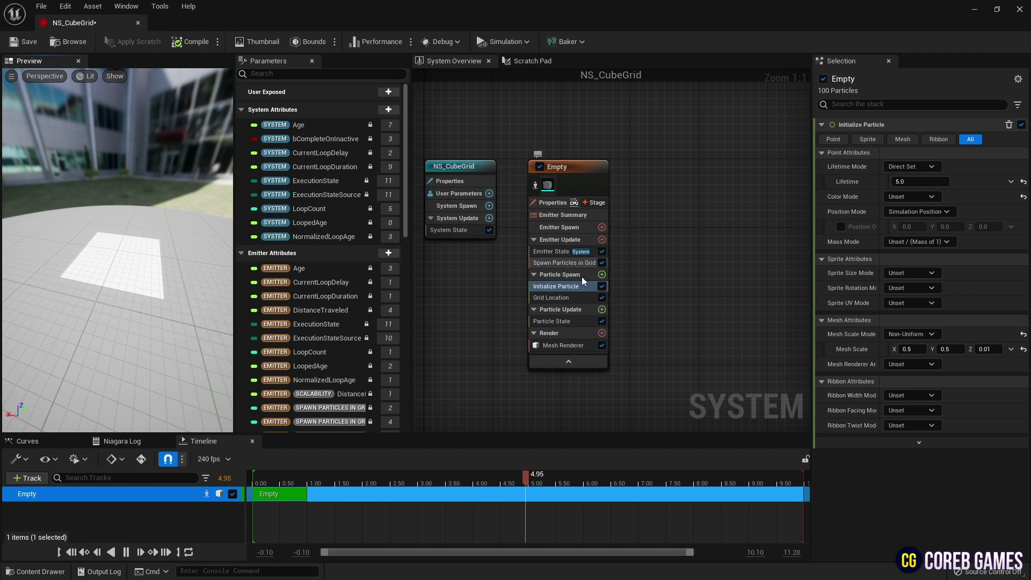
- Set the Grid Location module's padding per cell to 50 in both X and Y
{"action": "left_click", "coordinate": [556, 298]}
{"action": "left_click", "coordinate": [906, 257]}
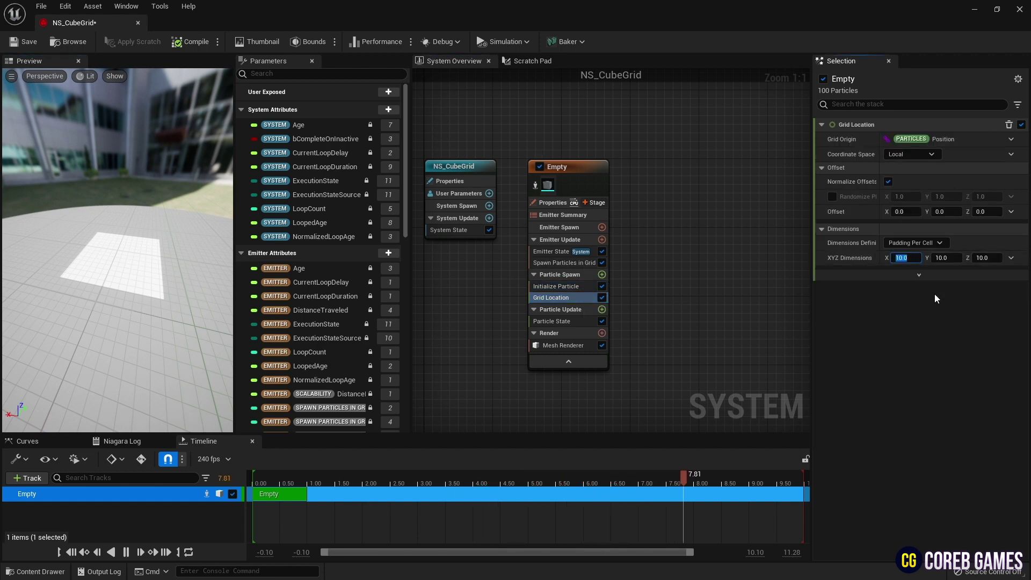
{"action": "type", "text": "50"}
{"action": "key", "text": "Return"}
{"action": "type", "text": "50"}
{"action": "key", "text": "Return"}
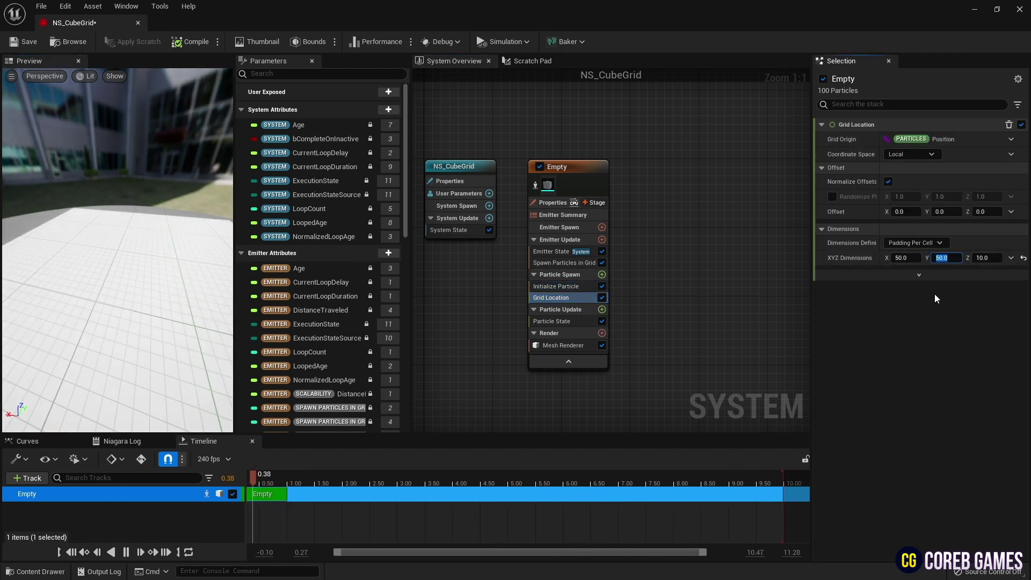
{"action": "left_click_drag", "start_coordinate": [190, 306], "coordinate": [155, 296]}
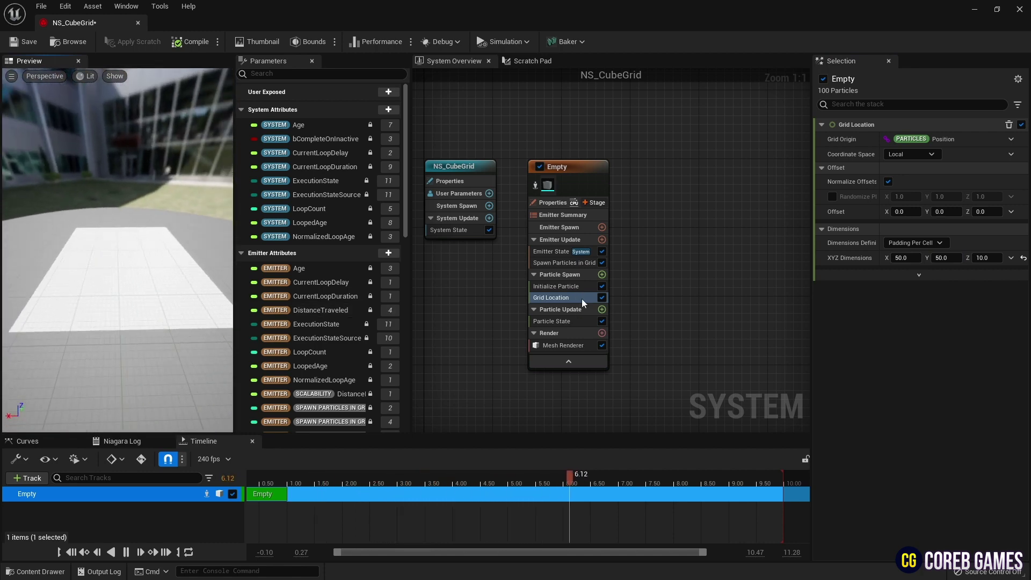
- In Initialize Particle, set the Color Mode to Random Hue/Saturation/Value with a base color of R 0.2, G 0.0, B 0.0
{"action": "left_click", "coordinate": [559, 286]}
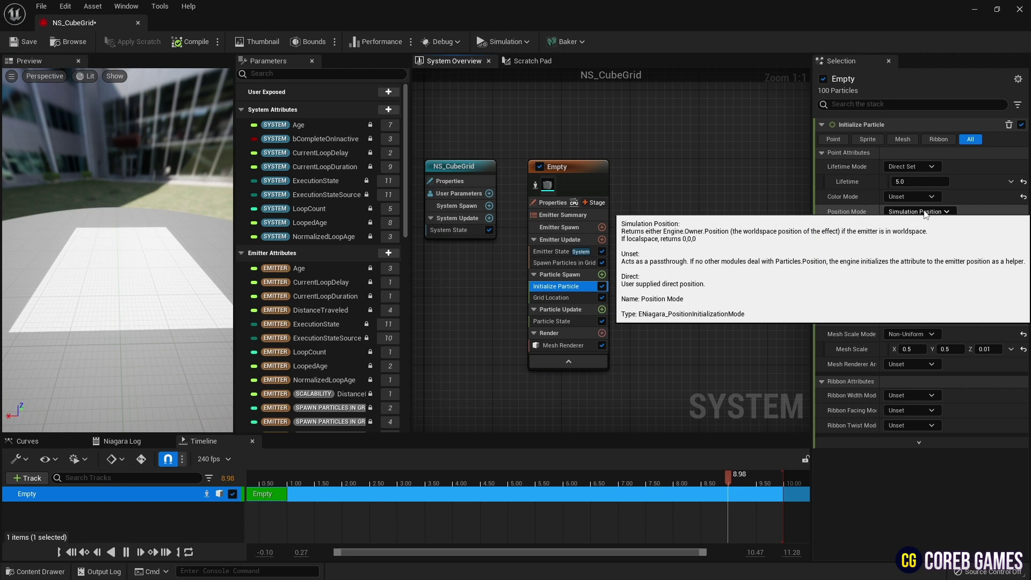
{"action": "left_click", "coordinate": [912, 196]}
{"action": "left_click", "coordinate": [929, 243]}
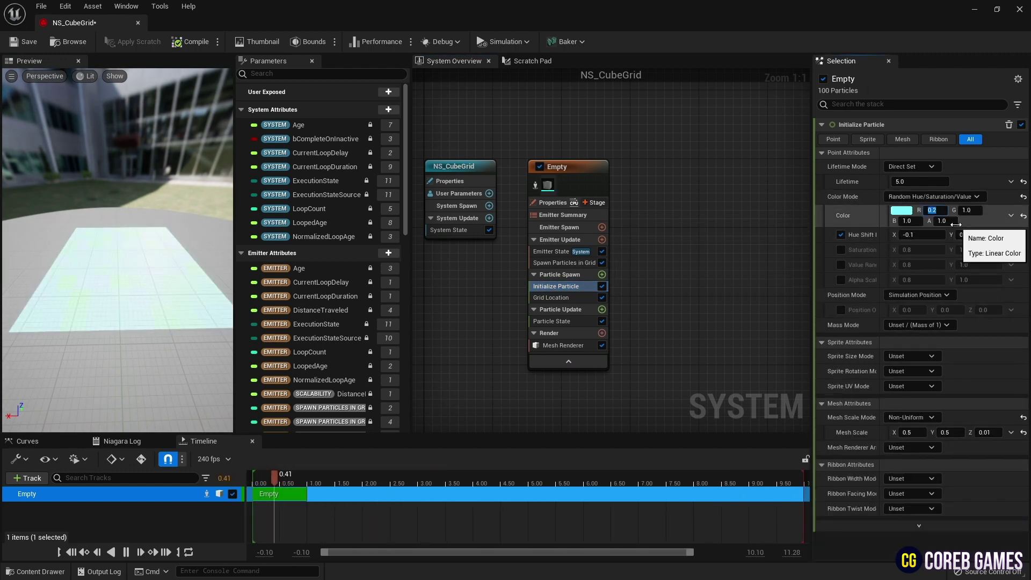
{"action": "key", "text": "Return"}
{"action": "key", "text": "Return"}
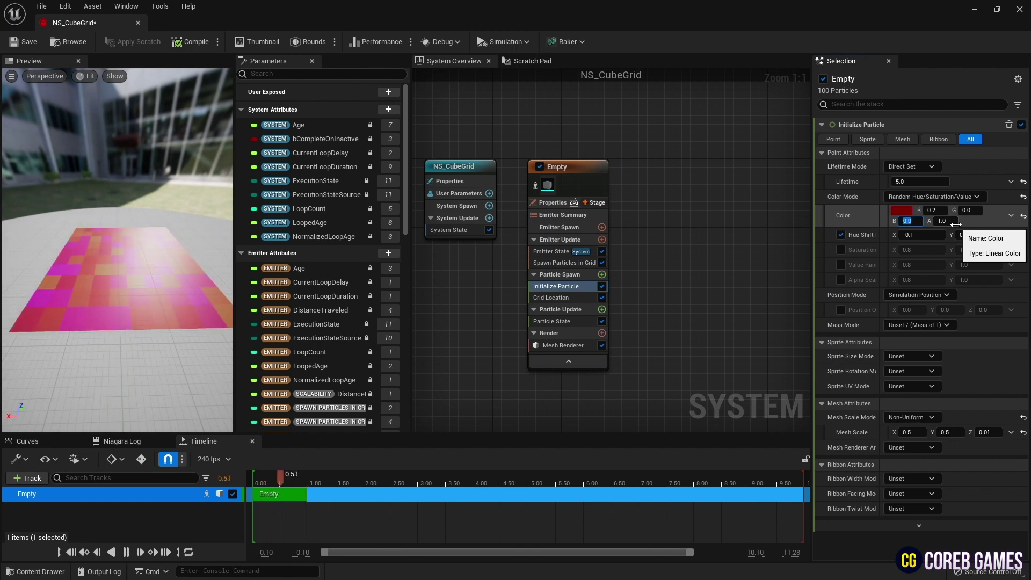
- Set the particle color's Hue Shift Range to X -1.0 and Y 1.0
{"action": "type", "text": "-1."}
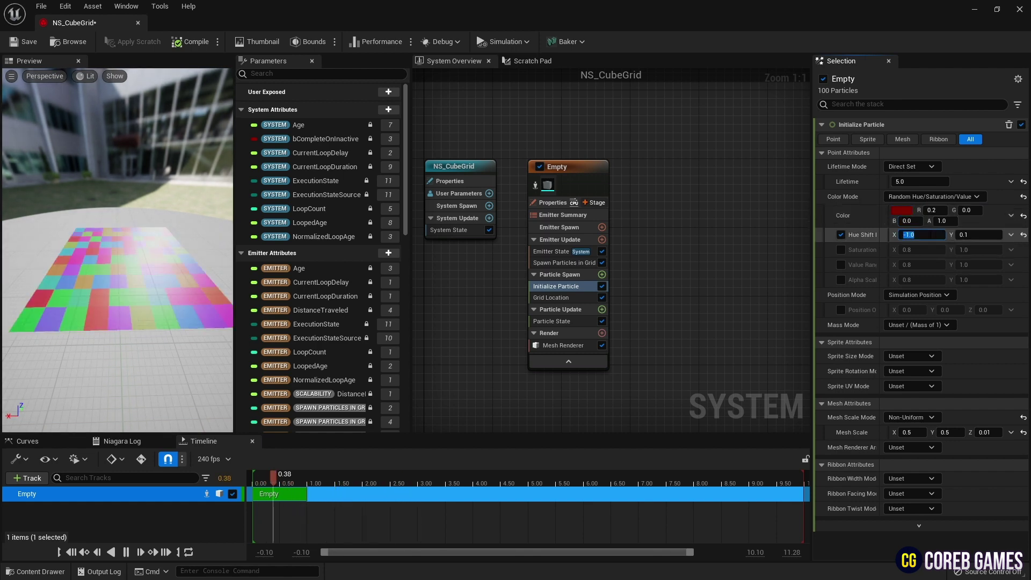
{"action": "key", "text": "Tab"}
{"action": "type", "text": "1"}
{"action": "key", "text": "Return"}
{"action": "mouse_move", "coordinate": [115, 297]}
{"action": "left_mouse_down"}
{"action": "mouse_move", "coordinate": [140, 349]}
{"action": "mouse_move", "coordinate": [115, 290]}
{"action": "left_mouse_up"}
{"action": "right_click_drag", "start_coordinate": [115, 297], "coordinate": [115, 268]}
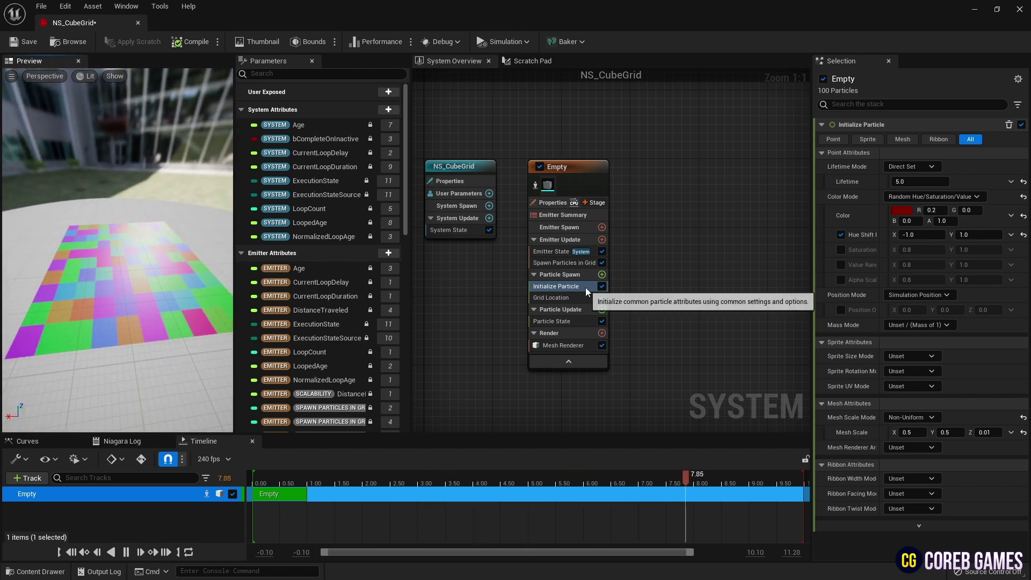
- Add a Dynamic Material Parameters module to Particle Update and set its Emissive Color parameter to 5
{"action": "left_click", "coordinate": [561, 309]}
{"action": "left_click", "coordinate": [602, 309]}
{"action": "type", "text": "dyn"}
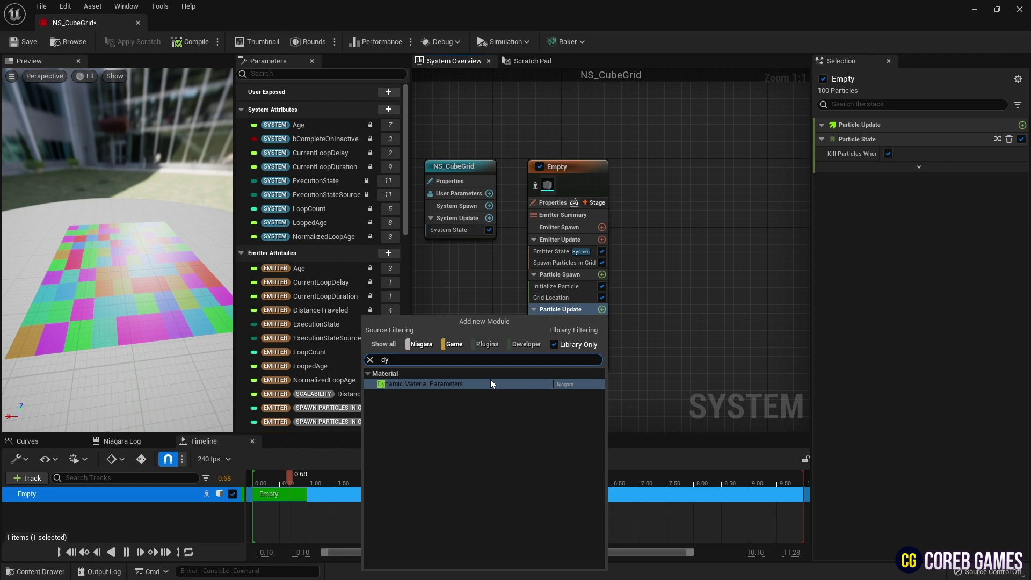
{"action": "left_click", "coordinate": [491, 383]}
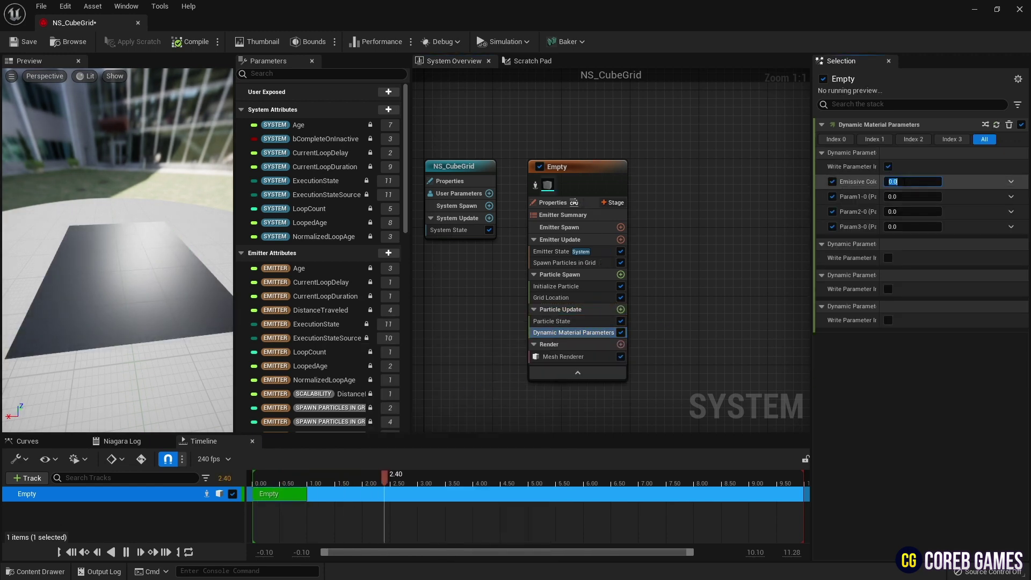
{"action": "type", "text": "5"}
{"action": "key", "text": "Return"}
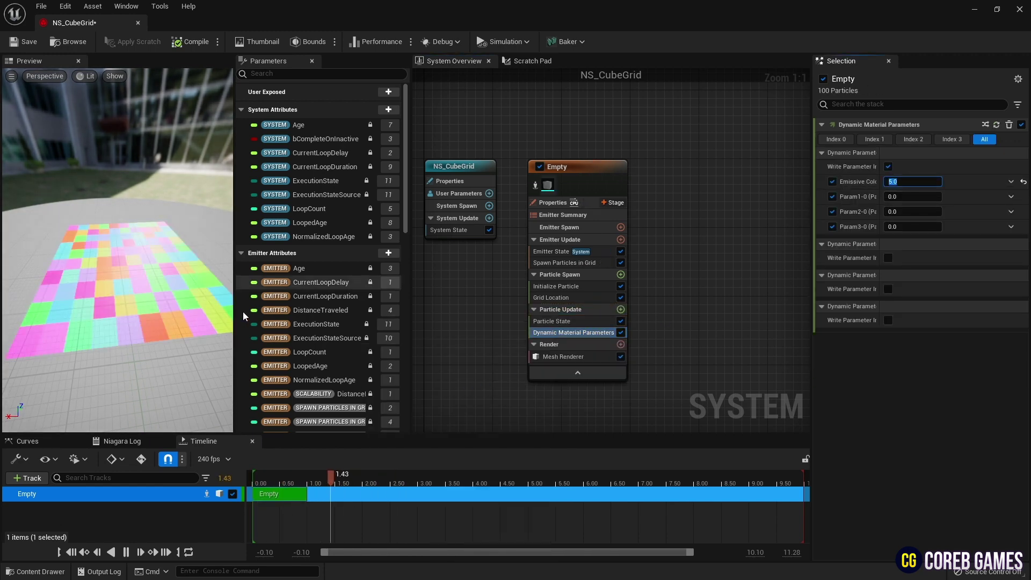
{"action": "left_click_drag", "start_coordinate": [177, 317], "coordinate": [210, 333]}
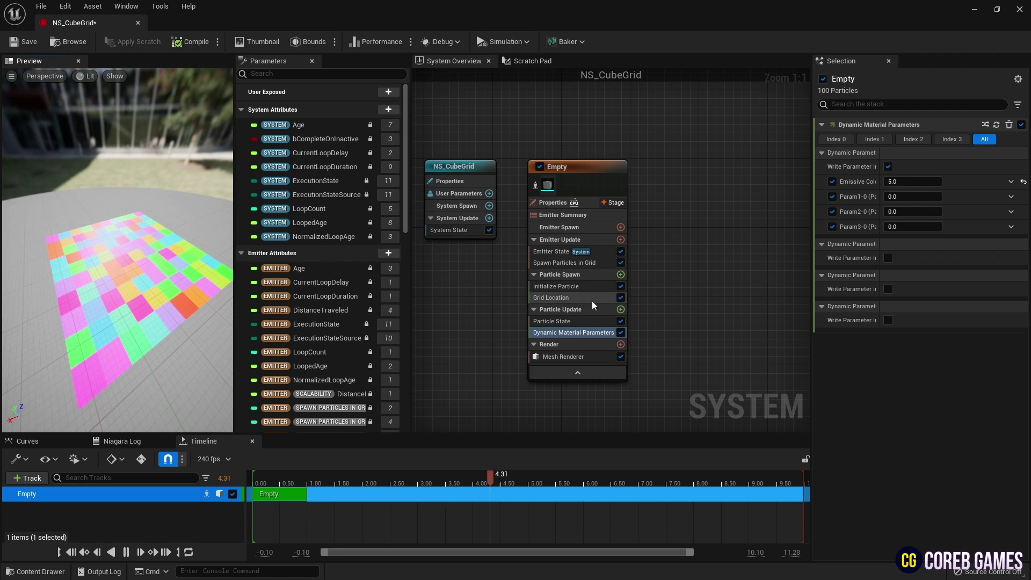
- Add a Scale Mesh Size module to Particle Update
{"action": "left_click", "coordinate": [561, 309]}
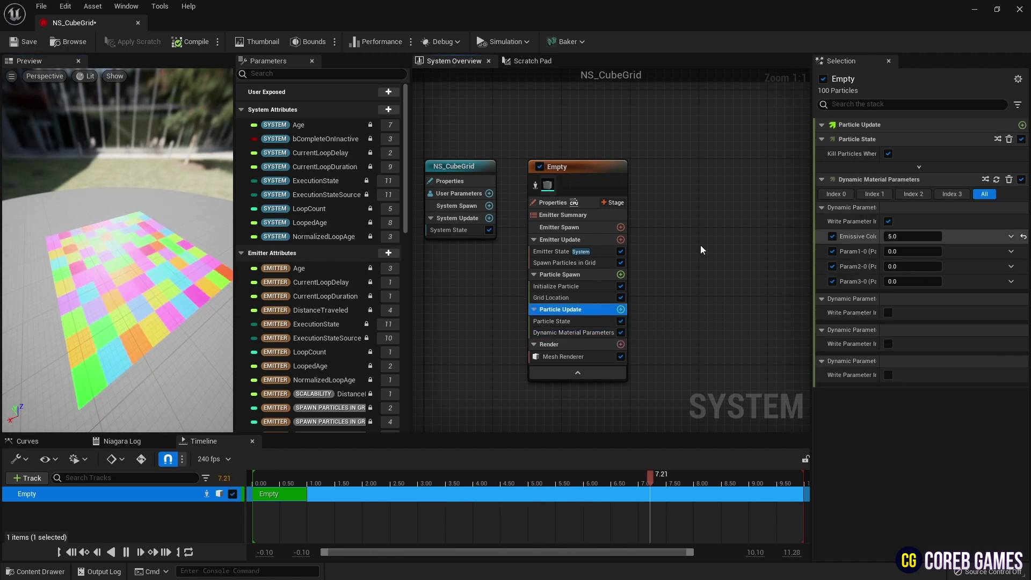
{"action": "left_click", "coordinate": [621, 309]}
{"action": "type", "text": "mesh"}
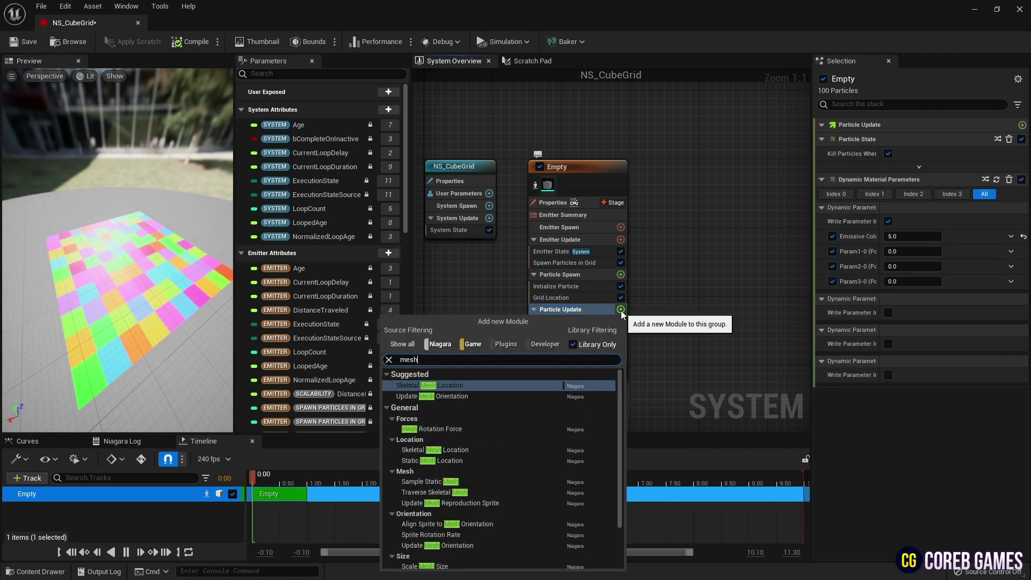
{"action": "scroll", "coordinate": [478, 394], "scroll_direction": "down", "scroll_amount": 3}
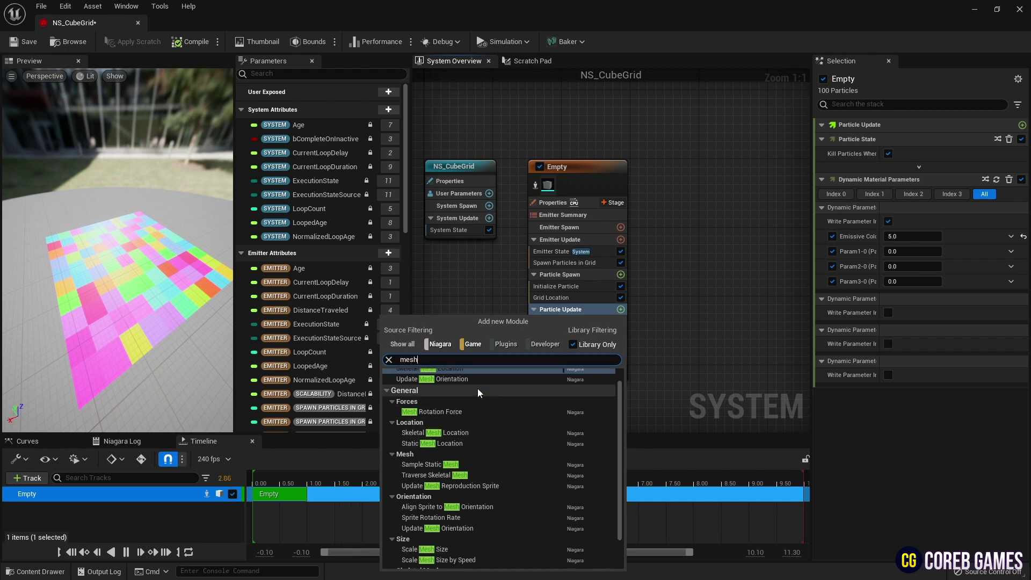
{"action": "left_click", "coordinate": [470, 513]}
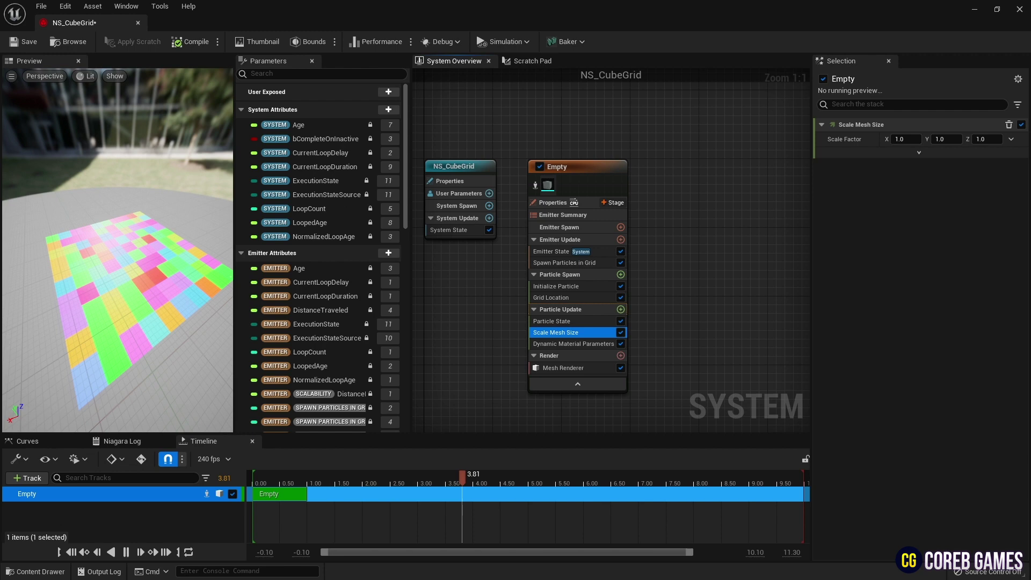
- Drive the Scale Mesh Size Scale Factor with Make Vector, setting its X and Y to 1
{"action": "left_click", "coordinate": [1011, 139]}
{"action": "type", "text": "make v"}
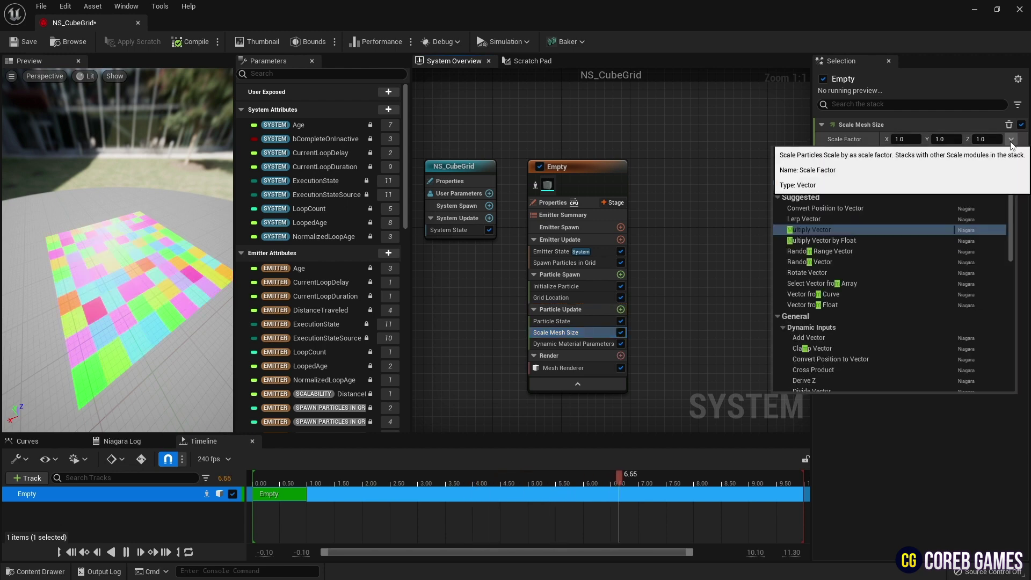
{"action": "key", "text": "Return"}
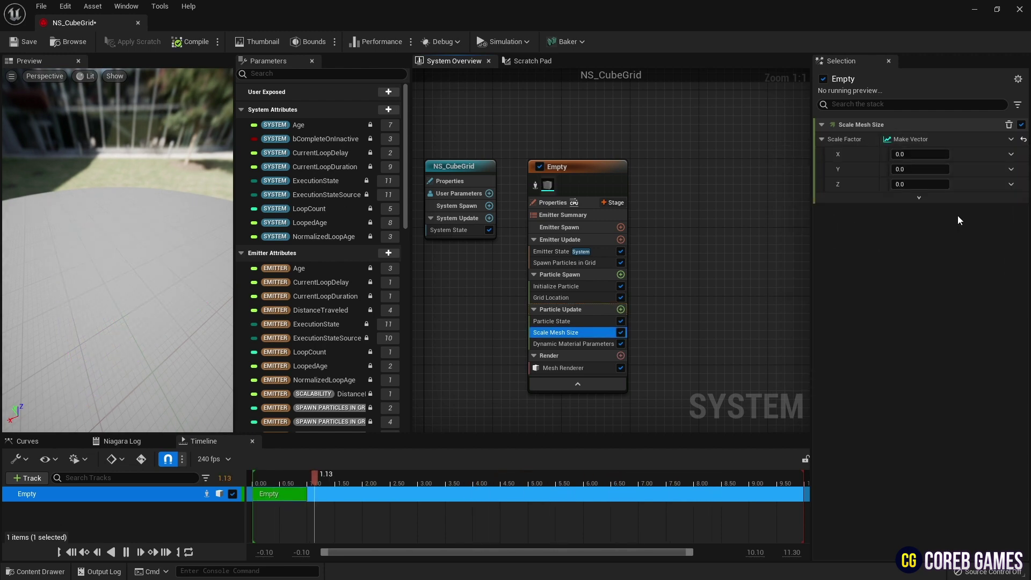
{"action": "left_click", "coordinate": [918, 154]}
{"action": "left_click", "coordinate": [926, 168]}
{"action": "type", "text": "1"}
{"action": "key", "text": "Return"}
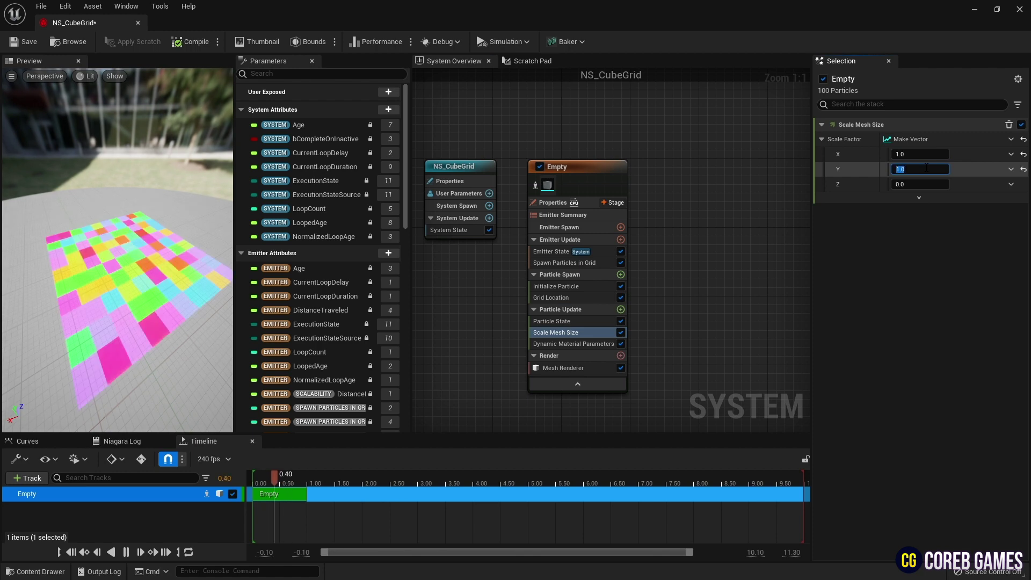
- Drive the Scale Factor's Z component with Multiply Float and set its A value to 5
{"action": "left_click", "coordinate": [1011, 184]}
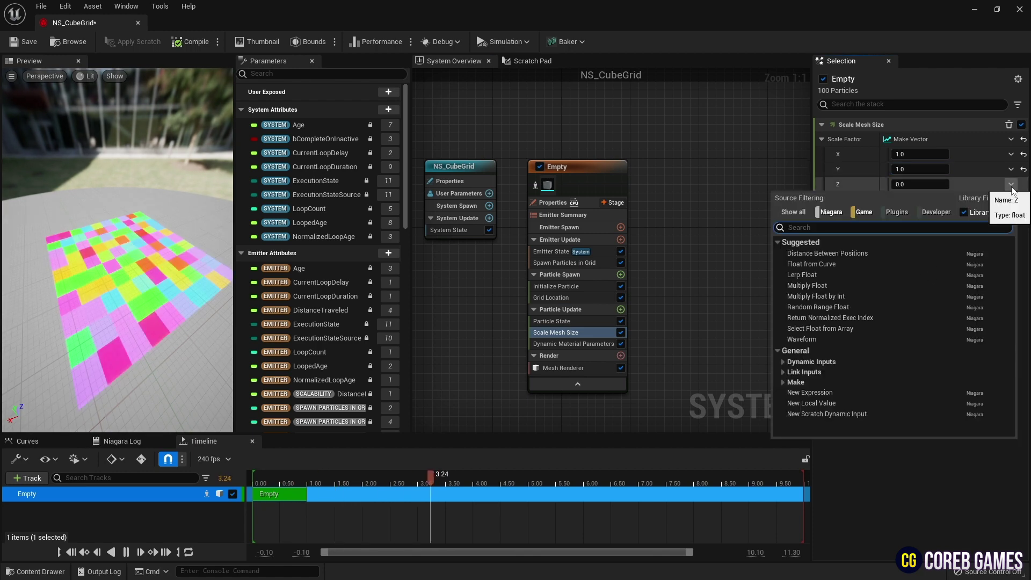
{"action": "left_click", "coordinate": [807, 286]}
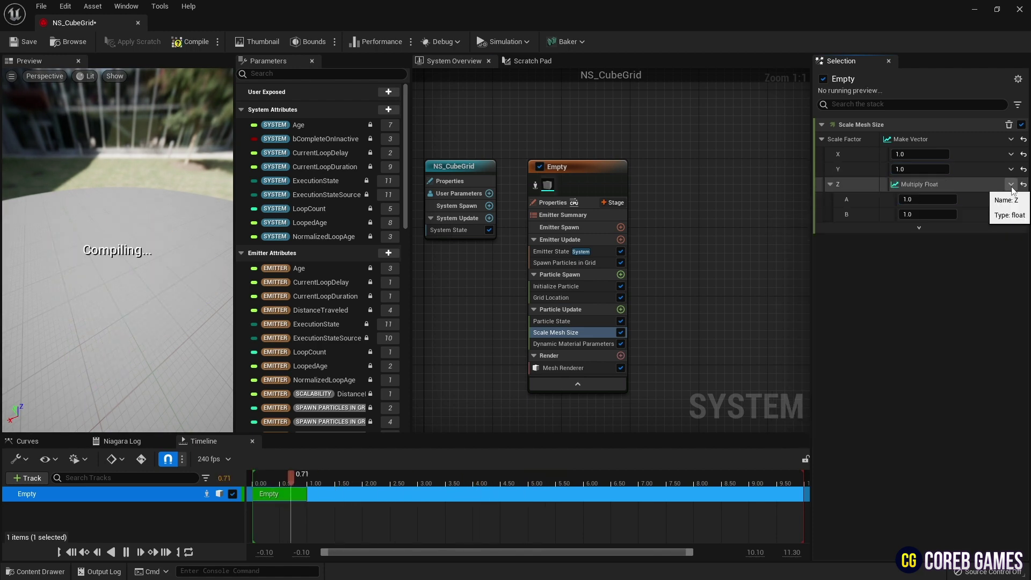
{"action": "type", "text": "5"}
{"action": "key", "text": "Return"}
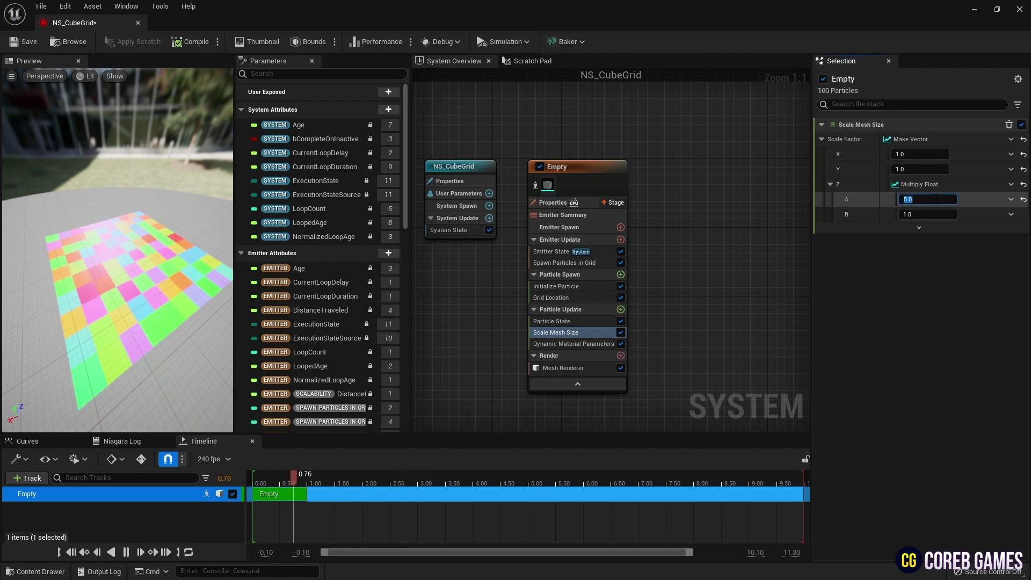
- Drive Multiply Float's B with a Sine using a Random Range Float period of 0.3 to 3.0, scale 5 and bias 10
{"action": "left_click", "coordinate": [1013, 218]}
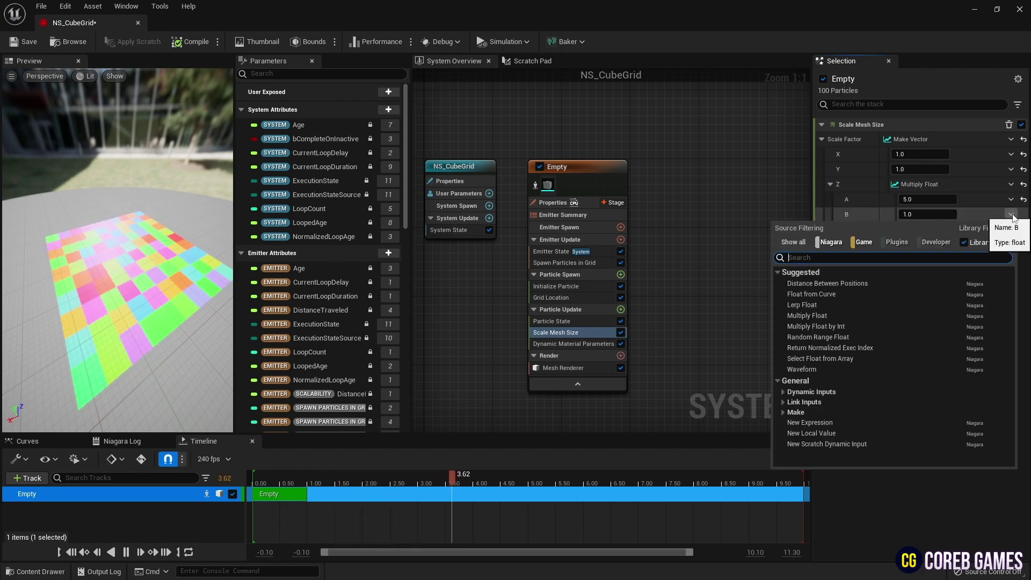
{"action": "type", "text": "sine"}
{"action": "key", "text": "Return"}
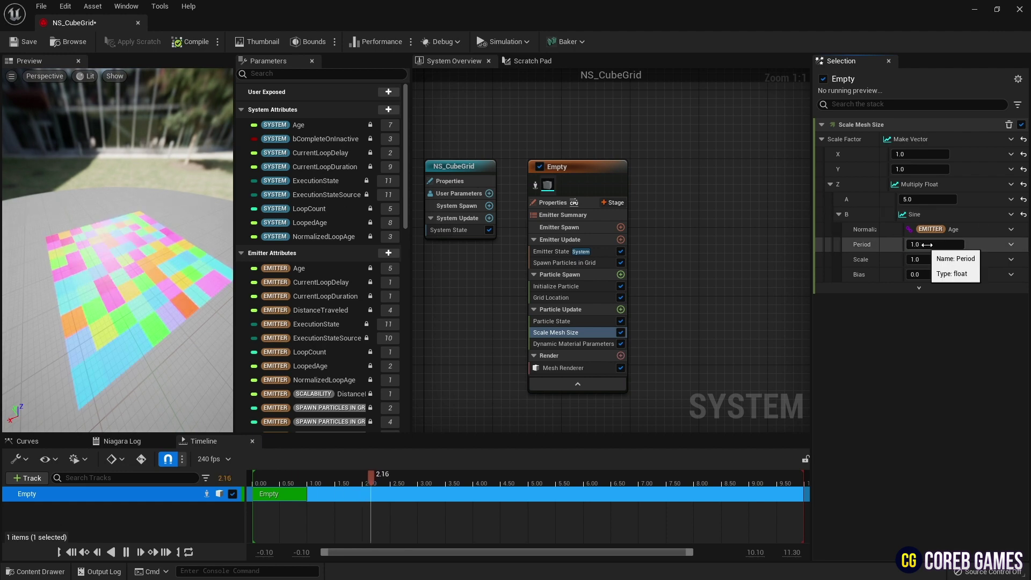
{"action": "left_click", "coordinate": [1011, 244]}
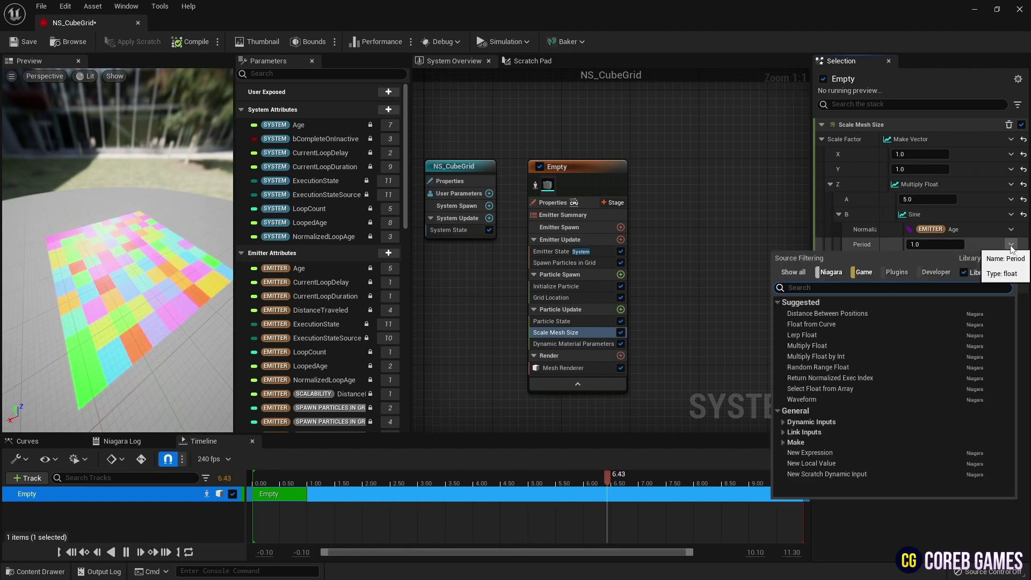
{"action": "type", "text": "ran"}
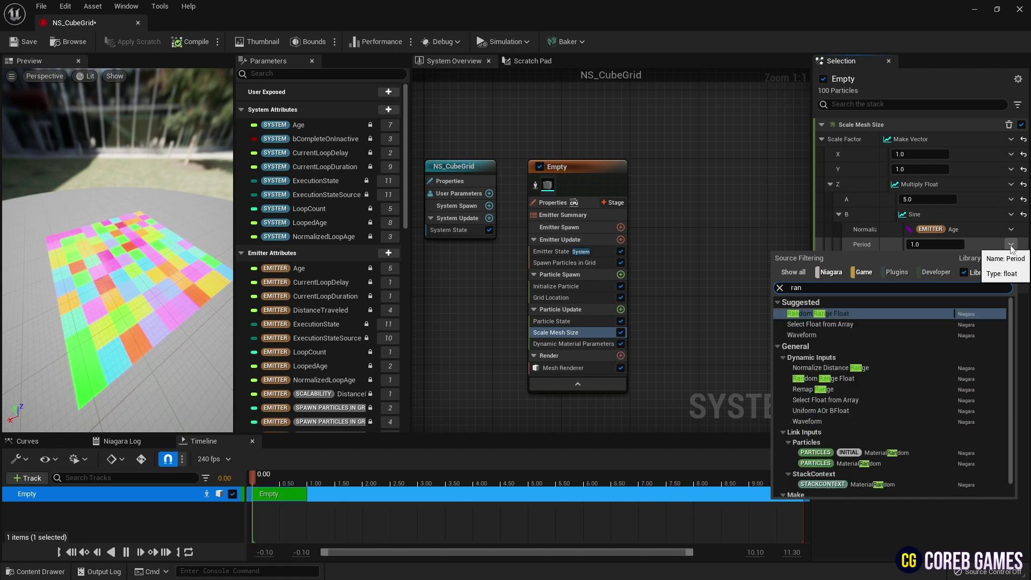
{"action": "key", "text": "Return"}
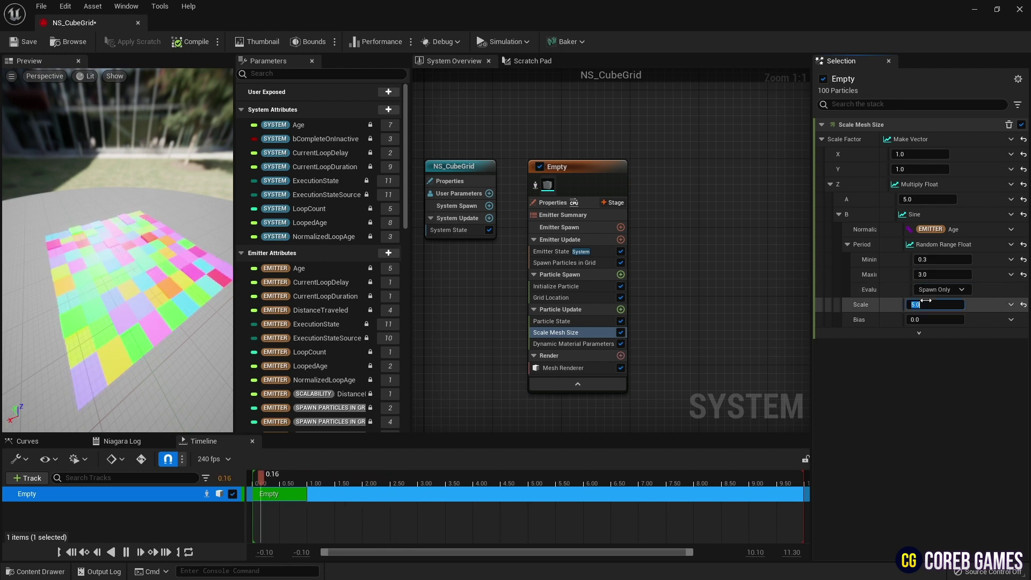
{"action": "left_click_drag", "start_coordinate": [133, 301], "coordinate": [64, 247]}
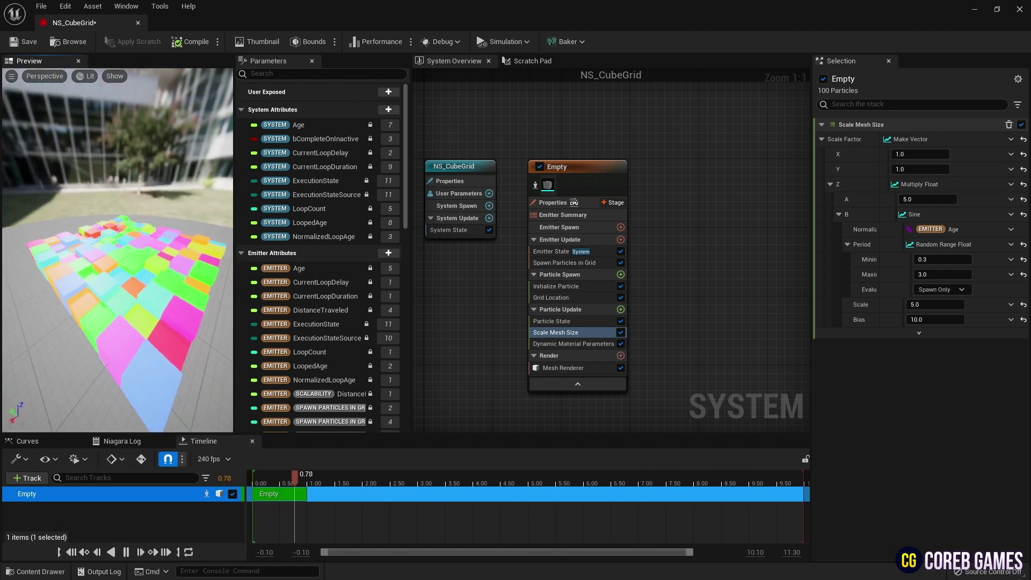
- Add a new Scratch Pad module to the Particle Spawn group
{"action": "left_click", "coordinate": [608, 277]}
{"action": "left_click", "coordinate": [621, 275]}
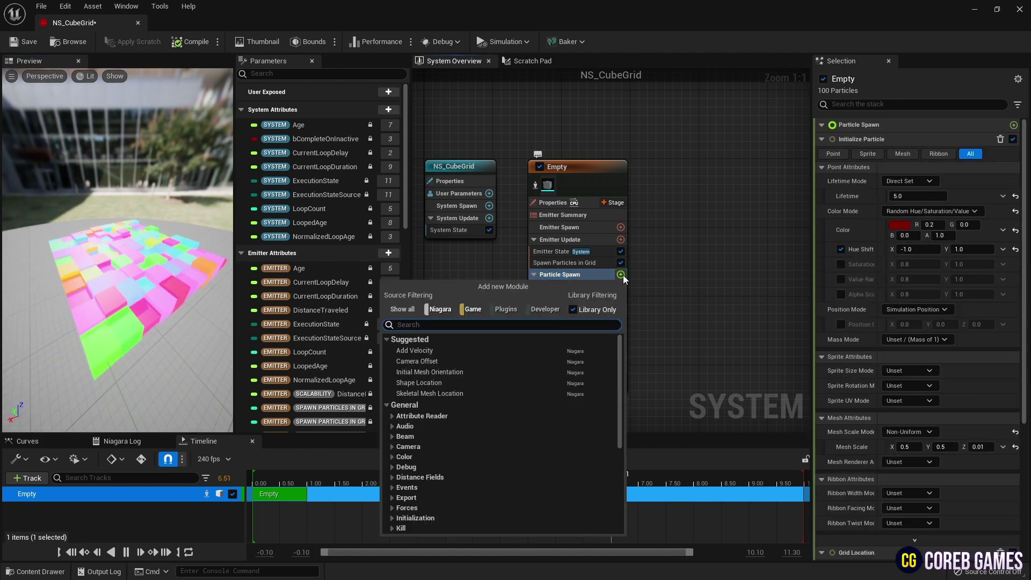
{"action": "scroll", "coordinate": [571, 421], "scroll_direction": "down", "scroll_amount": 5}
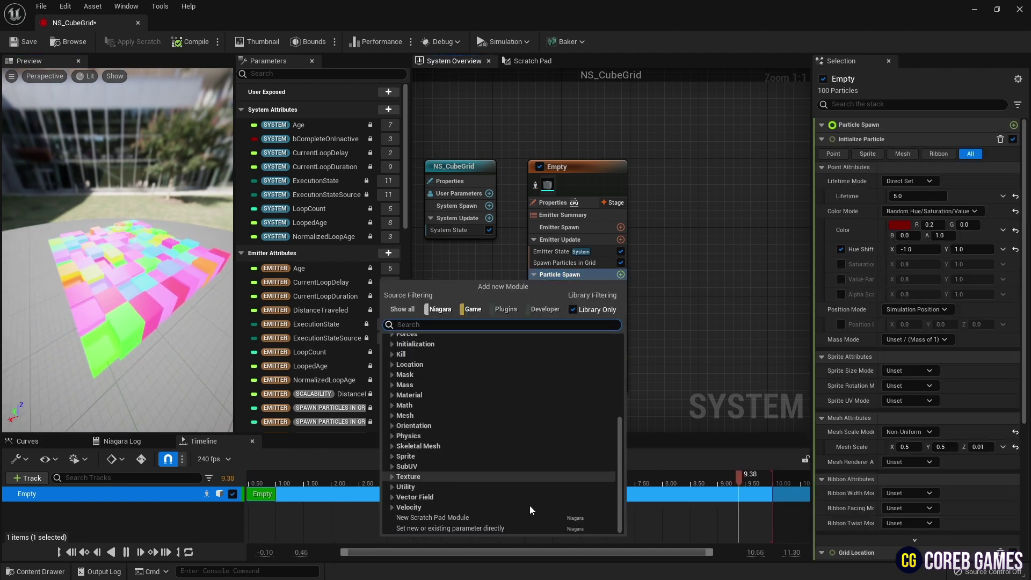
{"action": "left_click", "coordinate": [471, 518]}
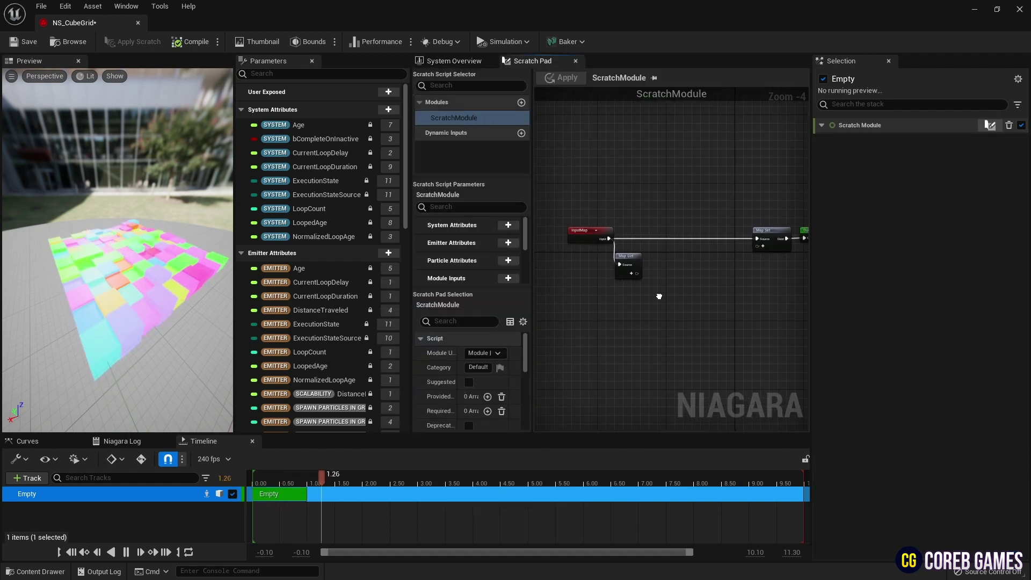
- Add the Particles Position parameter to the Map Get node in the scratch module
{"action": "left_click", "coordinate": [623, 260]}
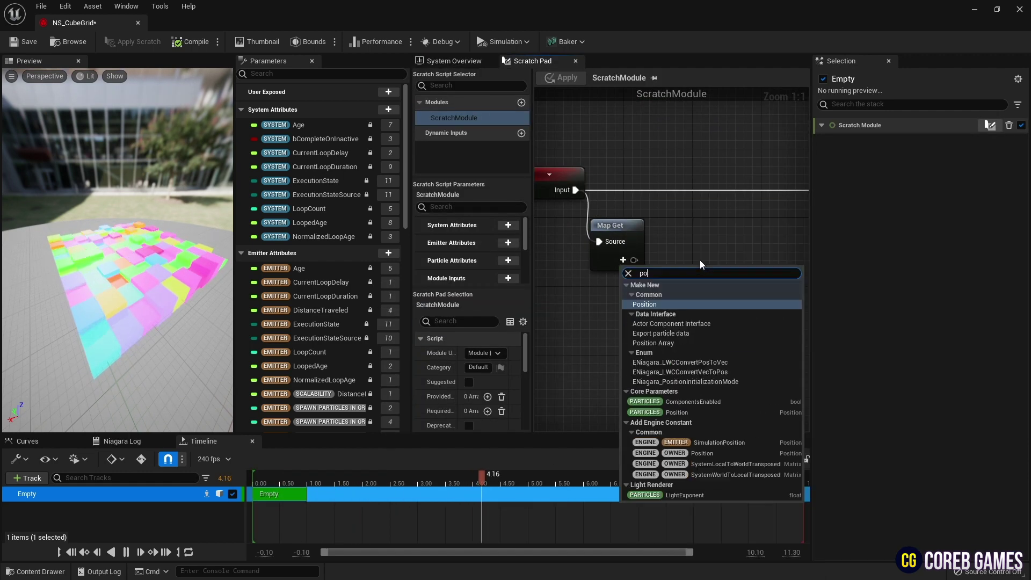
{"action": "type", "text": "posi"}
{"action": "left_click", "coordinate": [666, 365]}
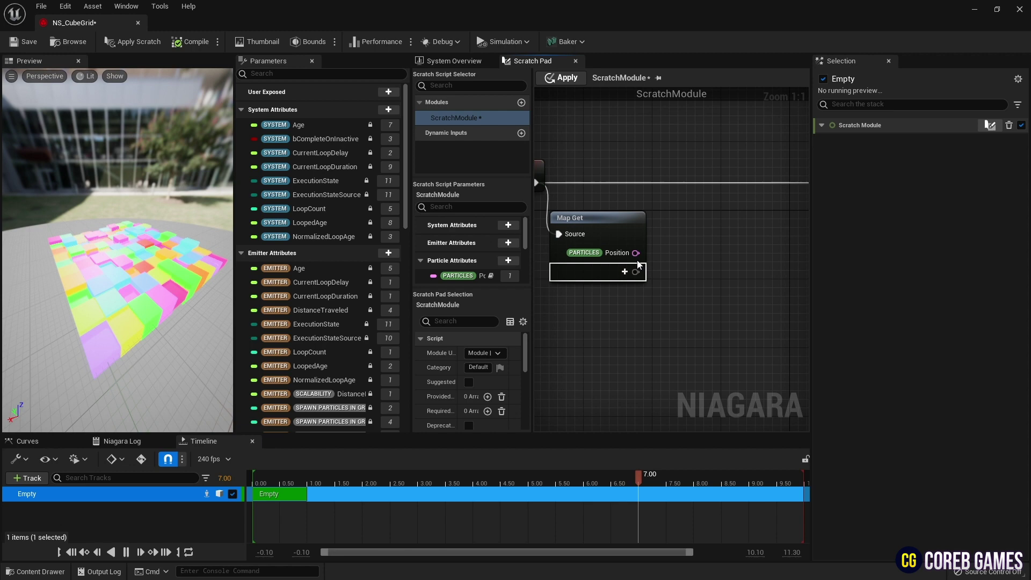
- Split the Particles Position output into X, Y and Z with a Break Position node
{"action": "left_click_drag", "start_coordinate": [636, 253], "coordinate": [704, 270]}
{"action": "type", "text": "br"}
{"action": "left_click", "coordinate": [730, 380]}
{"action": "right_click_drag", "start_coordinate": [719, 213], "coordinate": [620, 240]}
{"action": "scroll", "coordinate": [625, 189], "scroll_direction": "down", "scroll_amount": 3}
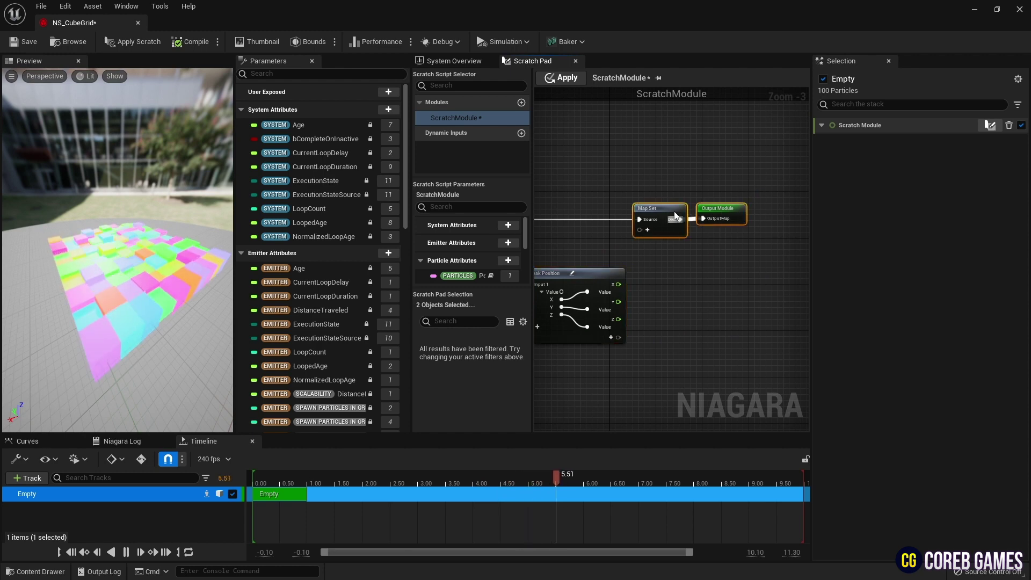
- Connect the X output of Break Position to the Map Set node and change the new pin's namespace to Particles
{"action": "mouse_move", "coordinate": [675, 215]}
{"action": "left_mouse_down"}
{"action": "mouse_move", "coordinate": [722, 215]}
{"action": "mouse_move", "coordinate": [688, 229]}
{"action": "left_mouse_up"}
{"action": "left_click", "coordinate": [671, 252]}
{"action": "right_click", "coordinate": [699, 230]}
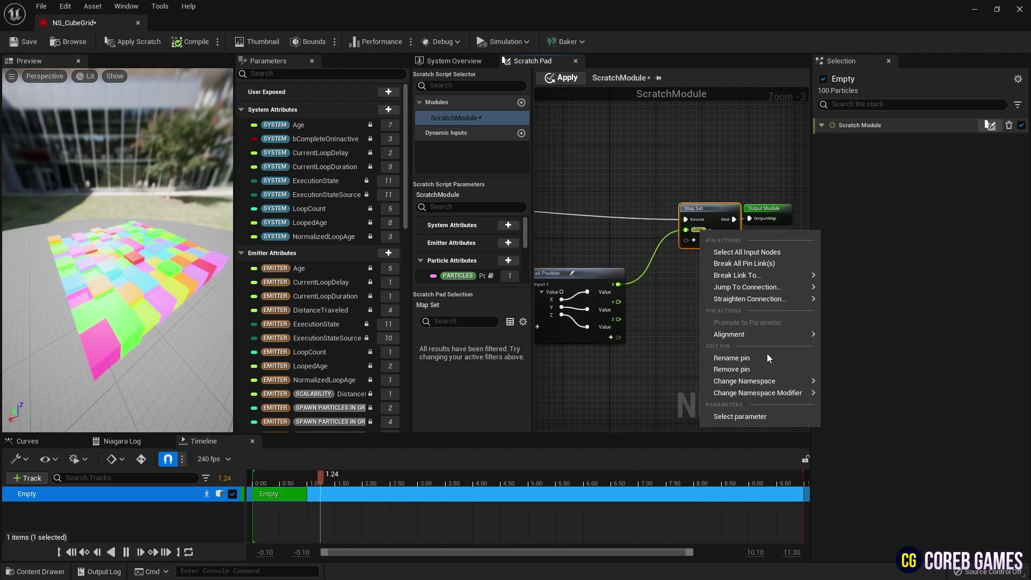
{"action": "mouse_move", "coordinate": [751, 381]}
{"action": "left_click", "coordinate": [853, 409]}
- Rename the Map Set node's Particles X pin to Position X
{"action": "right_click", "coordinate": [715, 233]}
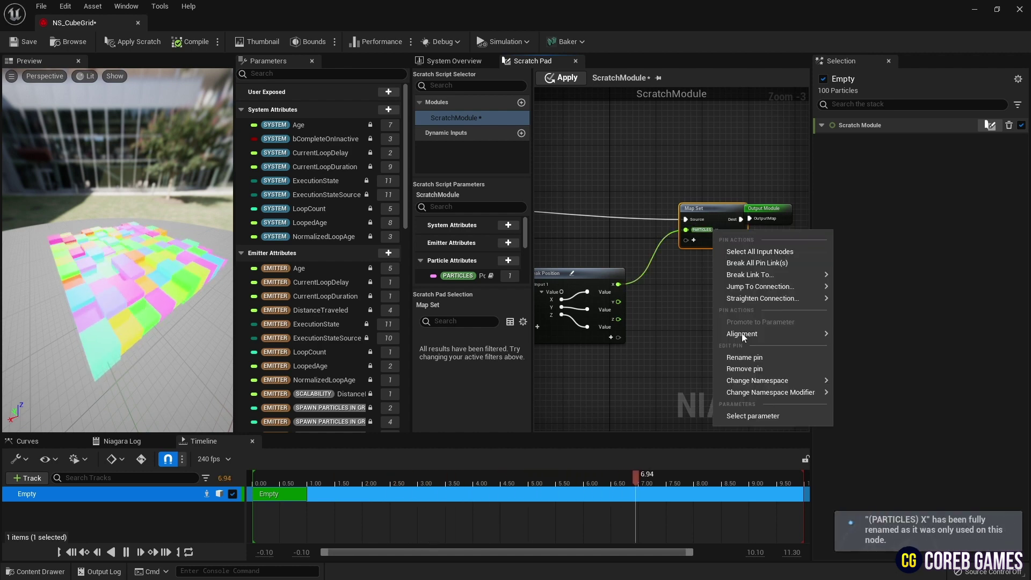
{"action": "left_click", "coordinate": [744, 357]}
{"action": "type", "text": "Po"}
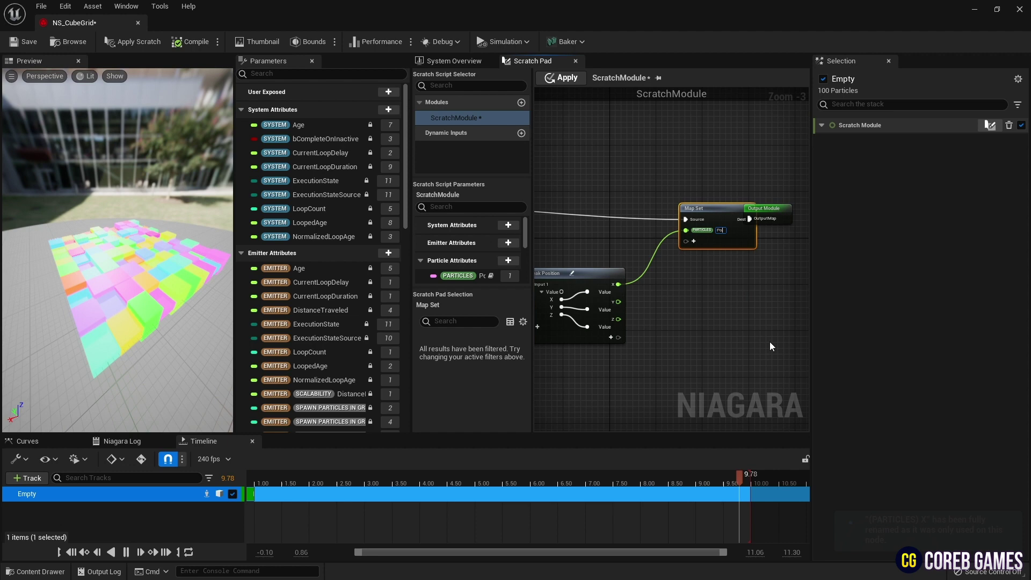
{"action": "type", "text": "sition X"}
{"action": "key", "text": "Return"}
{"action": "scroll", "coordinate": [731, 271], "scroll_direction": "up", "scroll_amount": 3}
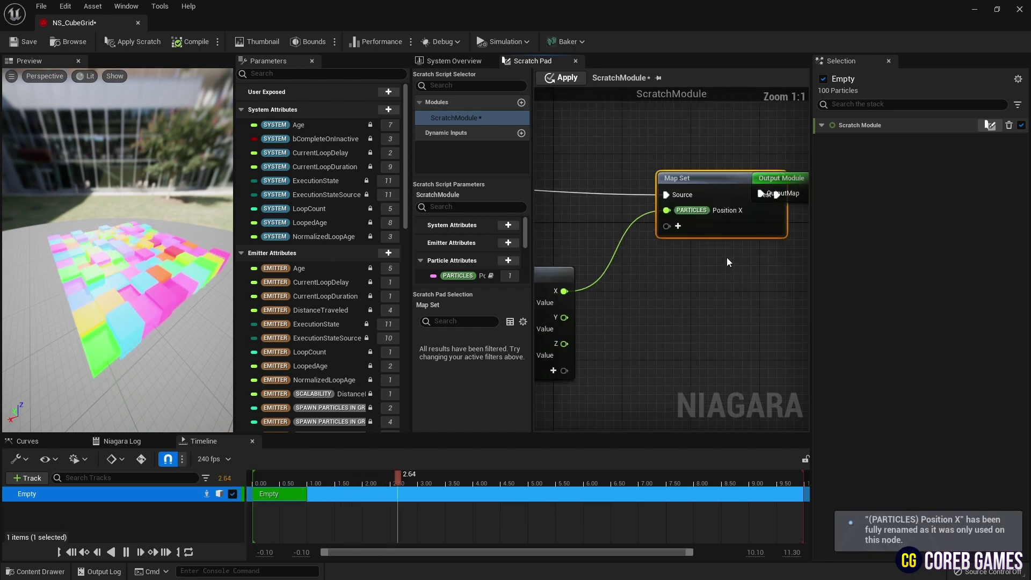
- Duplicate the Particles Position X parameter twice in the scratch module's parameter list
{"action": "scroll", "coordinate": [507, 265], "scroll_direction": "down", "scroll_amount": 4}
{"action": "scroll", "coordinate": [509, 266], "scroll_direction": "up", "scroll_amount": 2}
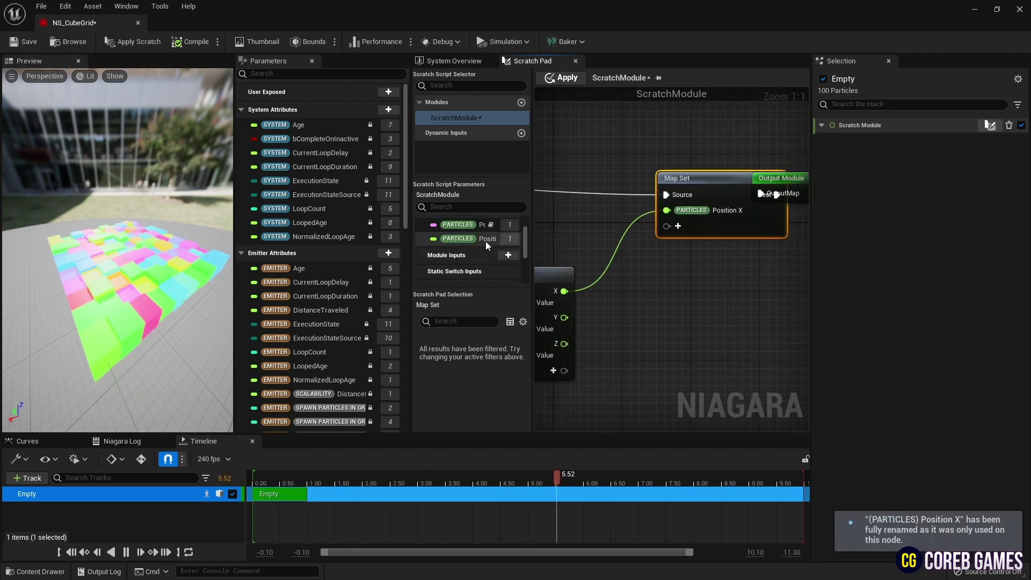
{"action": "right_click", "coordinate": [485, 241]}
{"action": "mouse_move", "coordinate": [548, 363]}
{"action": "left_click", "coordinate": [514, 376]}
{"action": "right_click", "coordinate": [459, 253]}
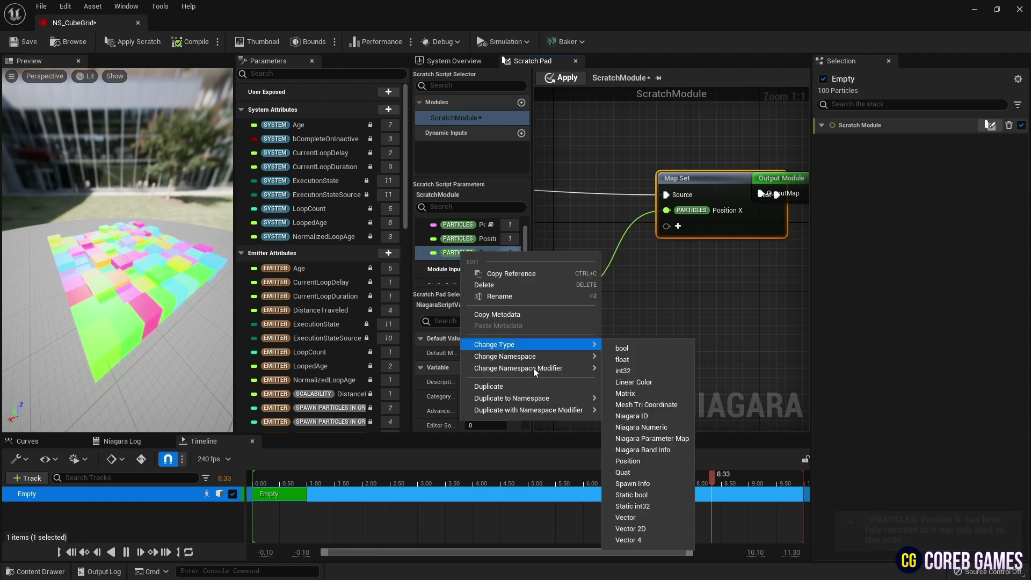
{"action": "left_click", "coordinate": [528, 386]}
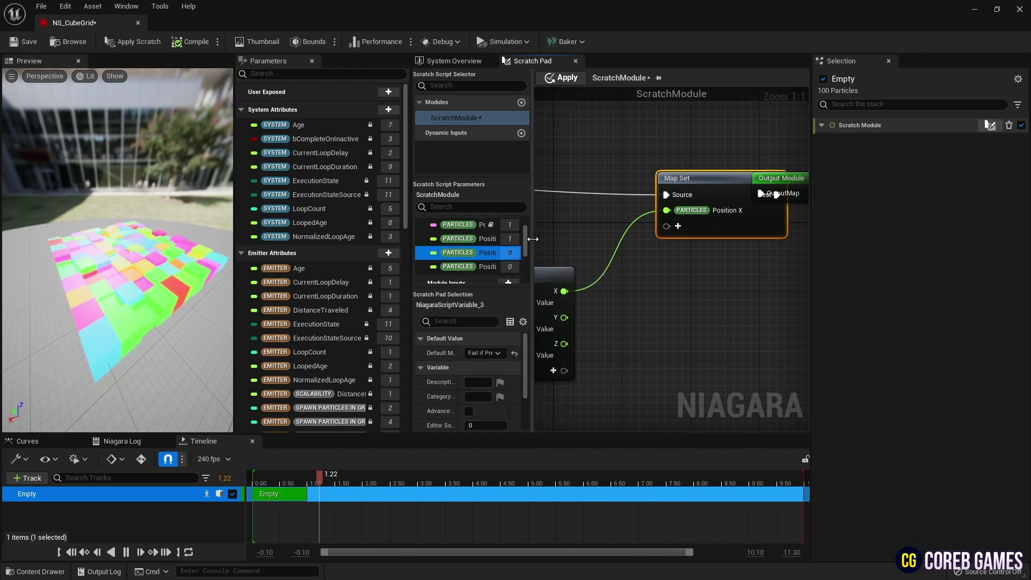
- Rename the two duplicated Position X parameters to Position Y and Position Z
{"action": "left_click_drag", "start_coordinate": [533, 238], "coordinate": [591, 238]}
{"action": "right_click", "coordinate": [529, 254]}
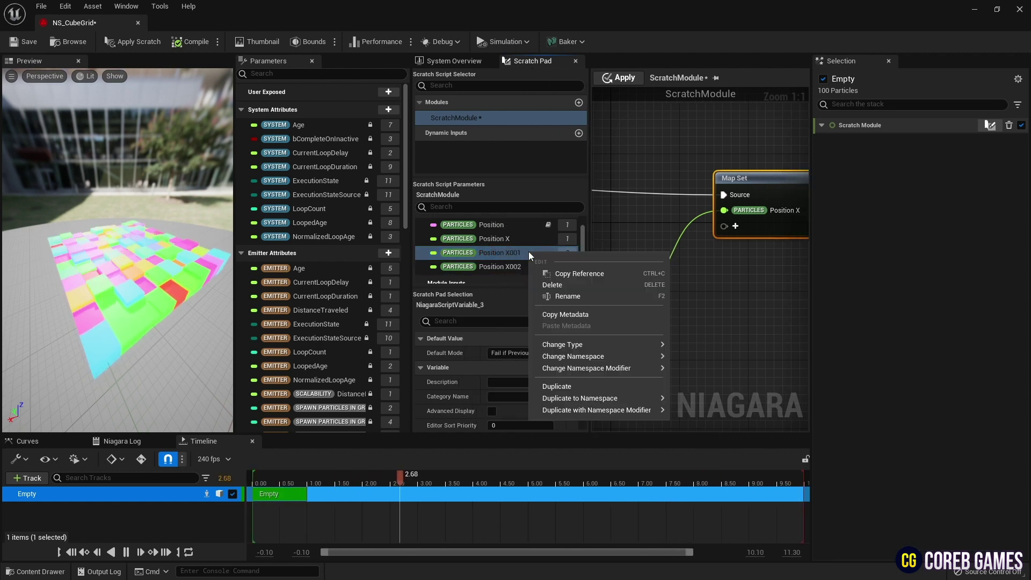
{"action": "left_click", "coordinate": [581, 299]}
{"action": "type", "text": "Y"}
{"action": "key", "text": "Return"}
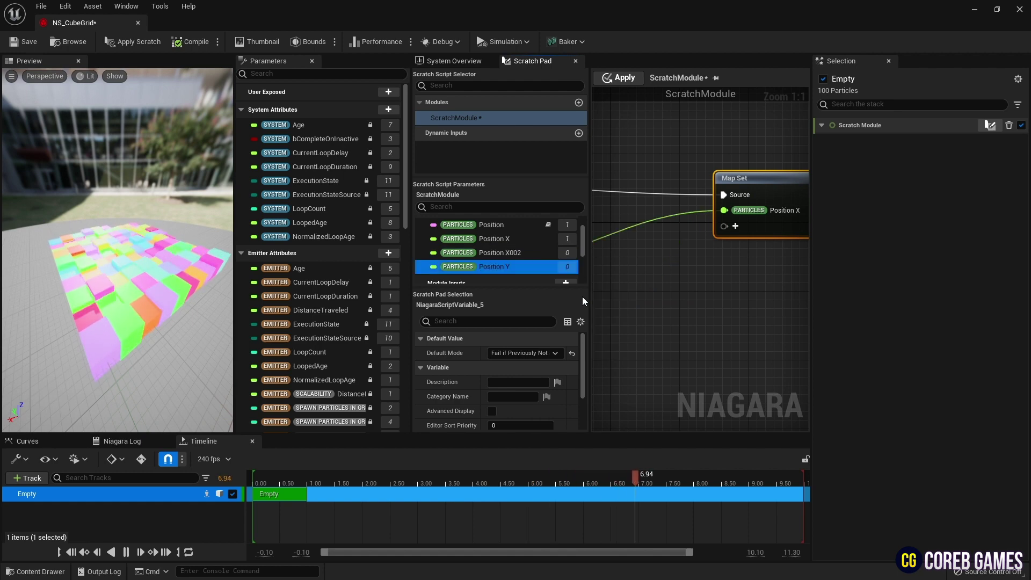
{"action": "right_click", "coordinate": [526, 254]}
{"action": "left_click", "coordinate": [574, 295]}
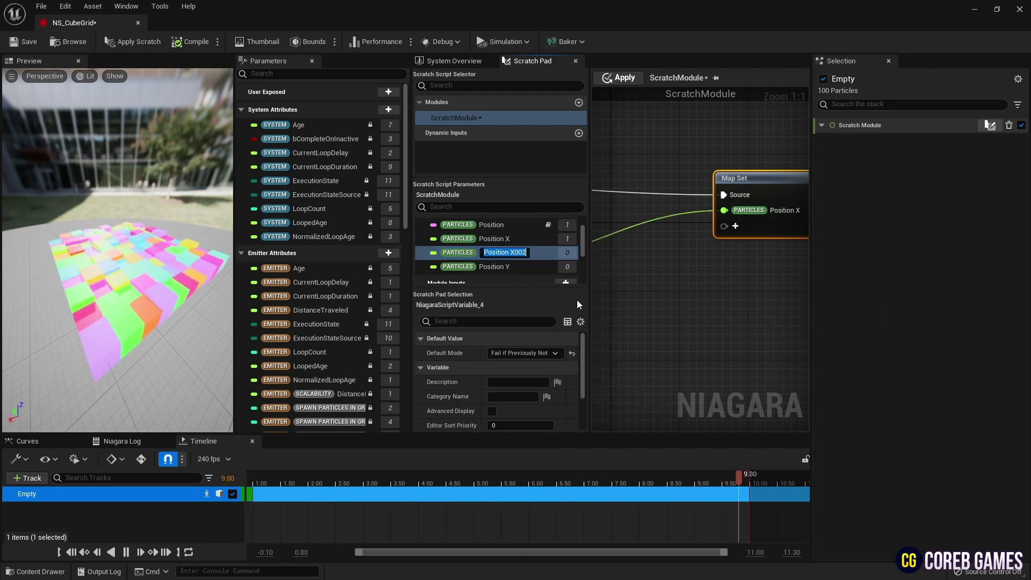
{"action": "type", "text": "Z"}
{"action": "key", "text": "Return"}
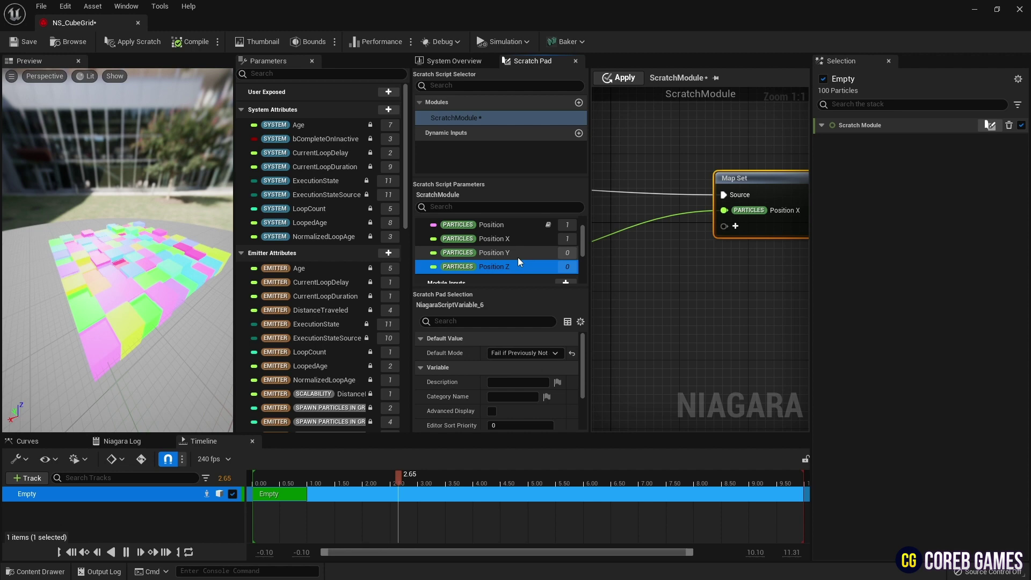
- Add Position Y and Position Z to the Map Set node, connect Break Position's Y and Z outputs to them, and apply the scratch module
{"action": "left_click_drag", "start_coordinate": [517, 256], "coordinate": [773, 252]}
{"action": "scroll", "coordinate": [700, 299], "scroll_direction": "down", "scroll_amount": 2}
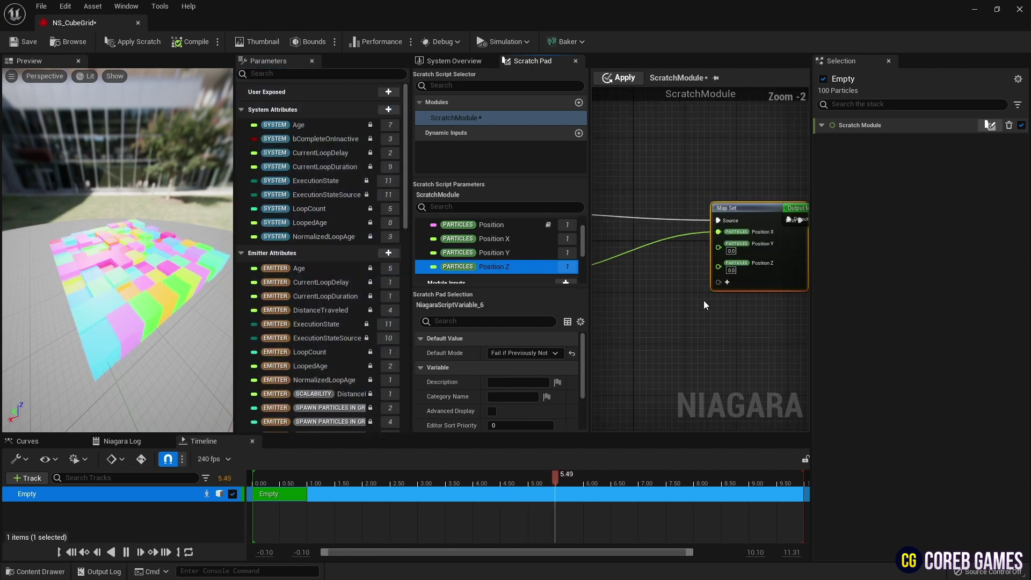
{"action": "right_click_drag", "start_coordinate": [706, 305], "coordinate": [739, 284]}
{"action": "left_click_drag", "start_coordinate": [793, 222], "coordinate": [778, 218]}
{"action": "left_click_drag", "start_coordinate": [701, 303], "coordinate": [776, 231]}
{"action": "right_click_drag", "start_coordinate": [789, 250], "coordinate": [684, 247]}
{"action": "scroll", "coordinate": [709, 246], "scroll_direction": "down", "scroll_amount": 2}
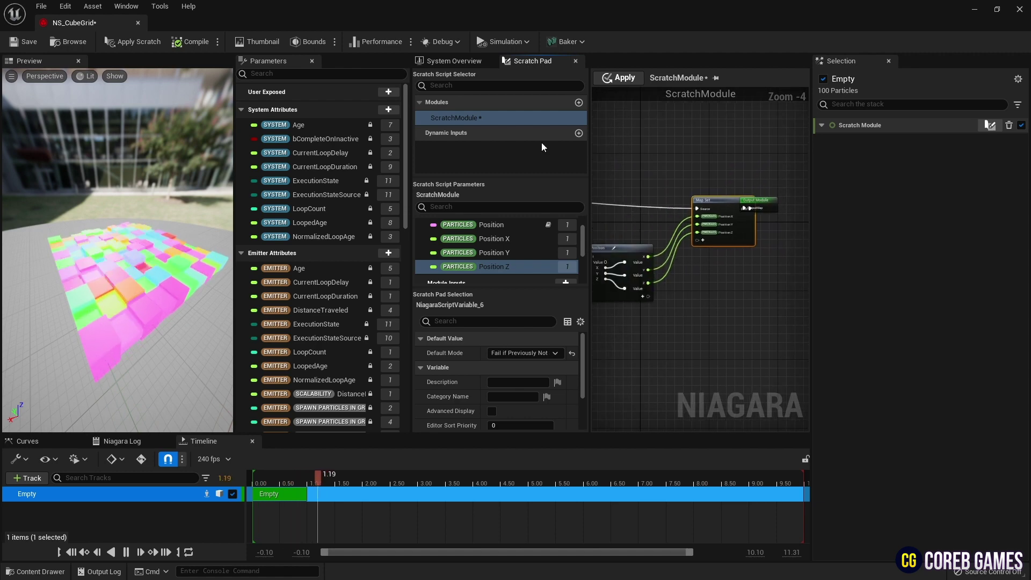
{"action": "left_click", "coordinate": [623, 79]}
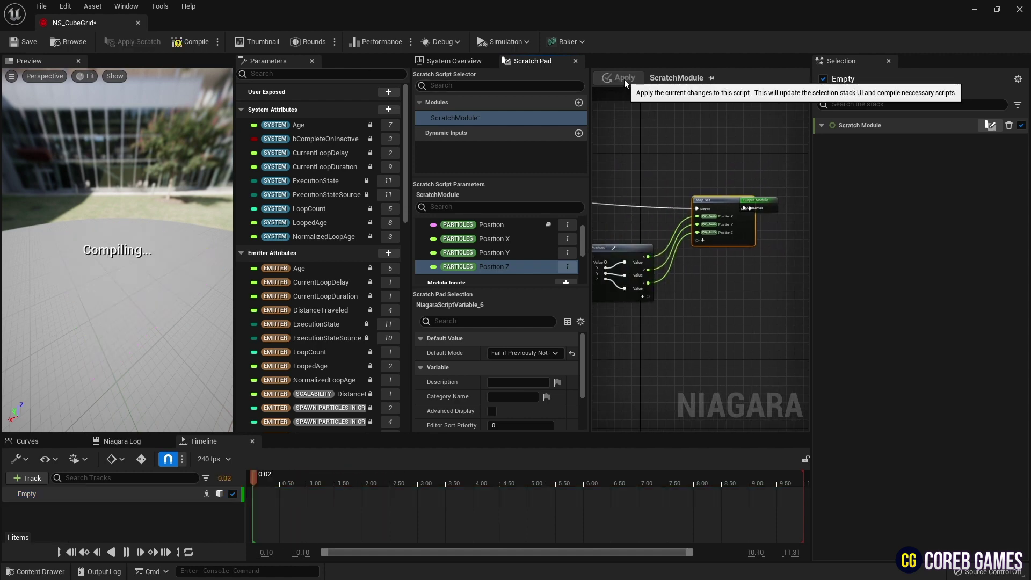
- Add a System Location module to the Empty emitter's Particle Update stage in the system overview
{"action": "left_click", "coordinate": [454, 61]}
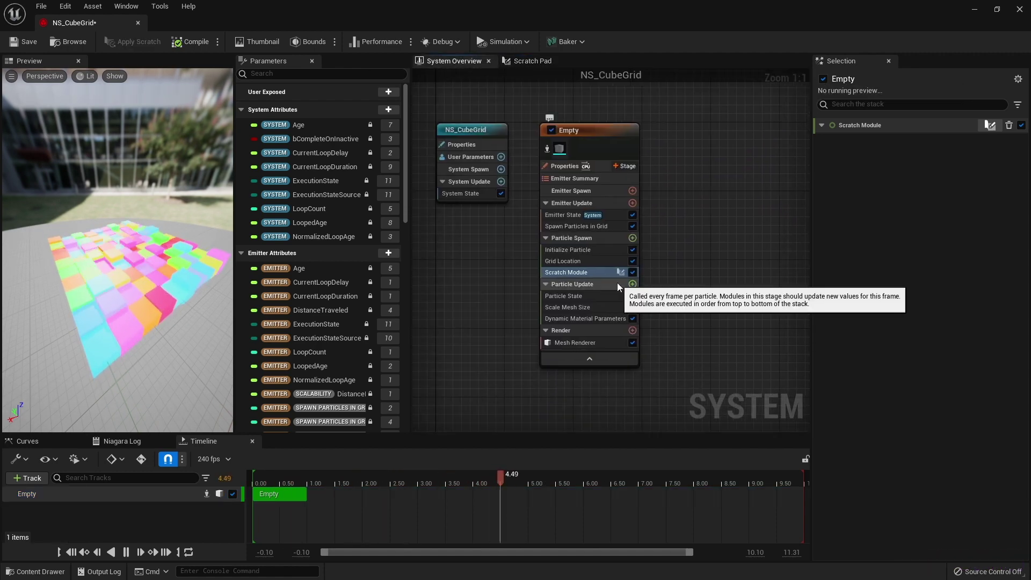
{"action": "left_click", "coordinate": [633, 284]}
{"action": "type", "text": "syt"}
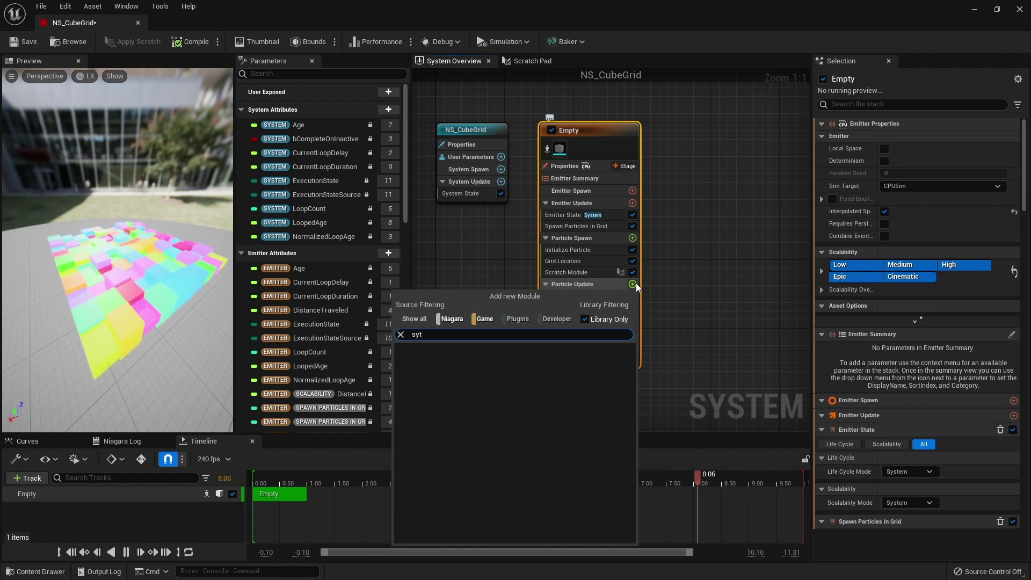
{"action": "key", "text": "Return"}
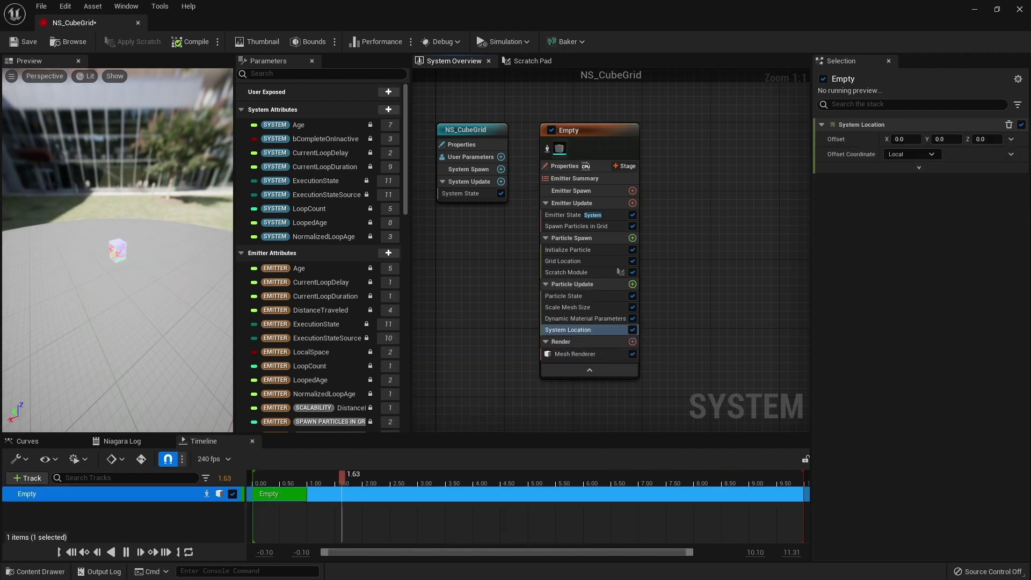
- Set the System Location offset to Make Vector, with Particles Position X as X and Particles Position Y as Y
{"action": "left_click", "coordinate": [1011, 139]}
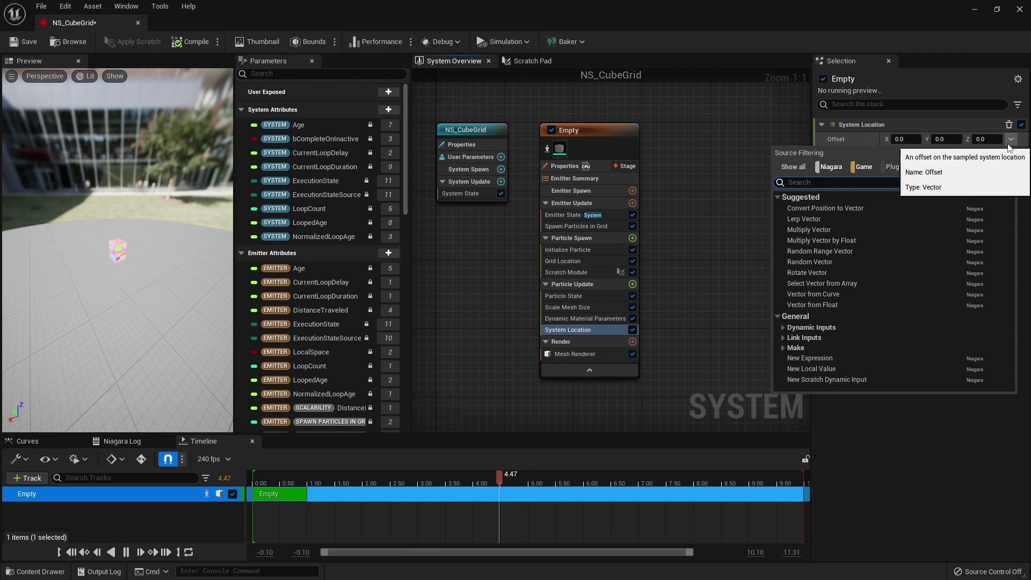
{"action": "type", "text": "make"}
{"action": "key", "text": "Return"}
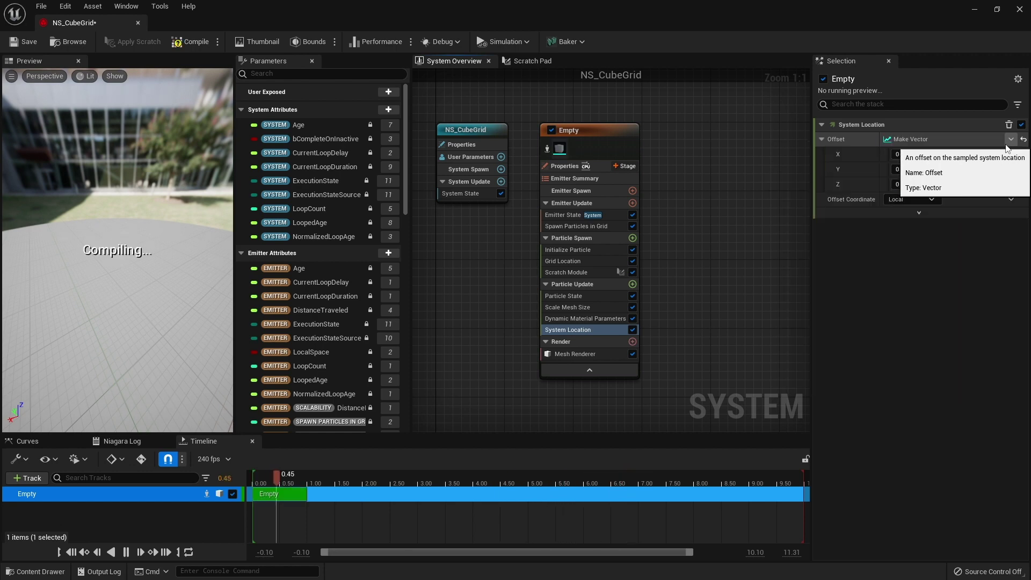
{"action": "scroll", "coordinate": [353, 291], "scroll_direction": "down", "scroll_amount": 10}
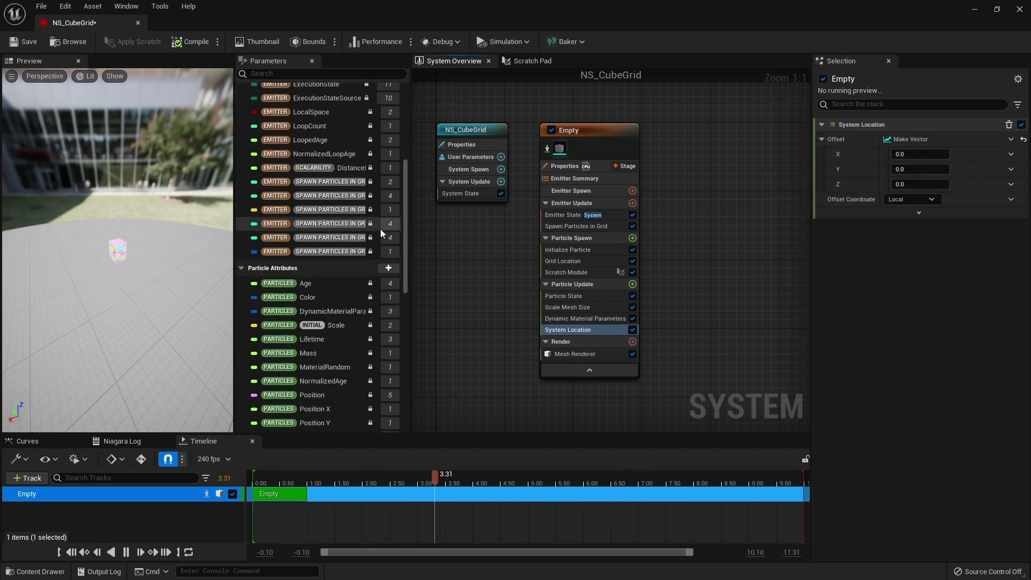
{"action": "left_click_drag", "start_coordinate": [317, 322], "coordinate": [920, 154]}
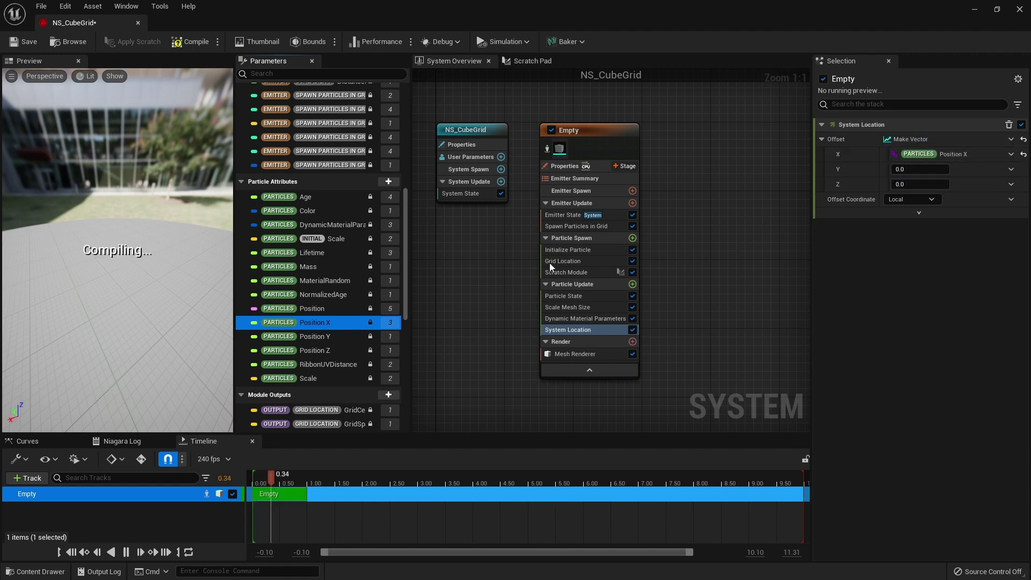
{"action": "left_click_drag", "start_coordinate": [344, 340], "coordinate": [920, 169]}
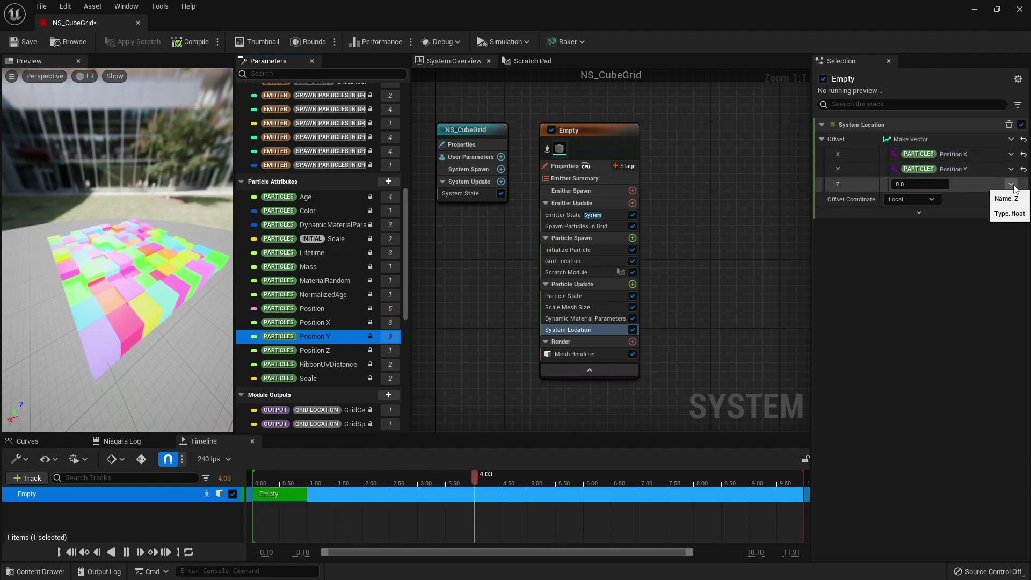
- Set the offset's Z to Add Float and link its A input to Particles Position Z
{"action": "left_click", "coordinate": [1013, 185]}
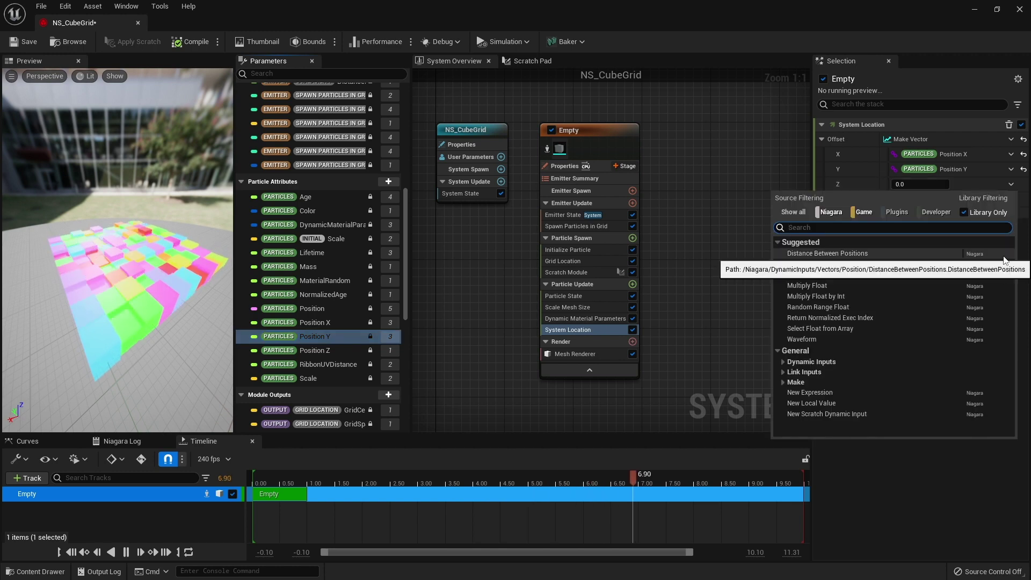
{"action": "type", "text": "add"}
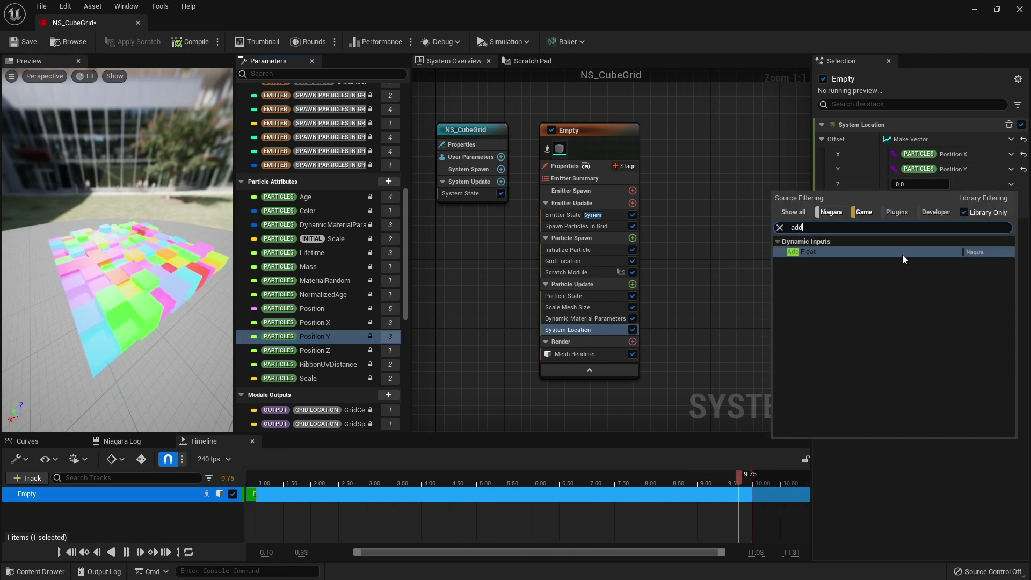
{"action": "left_click", "coordinate": [902, 253]}
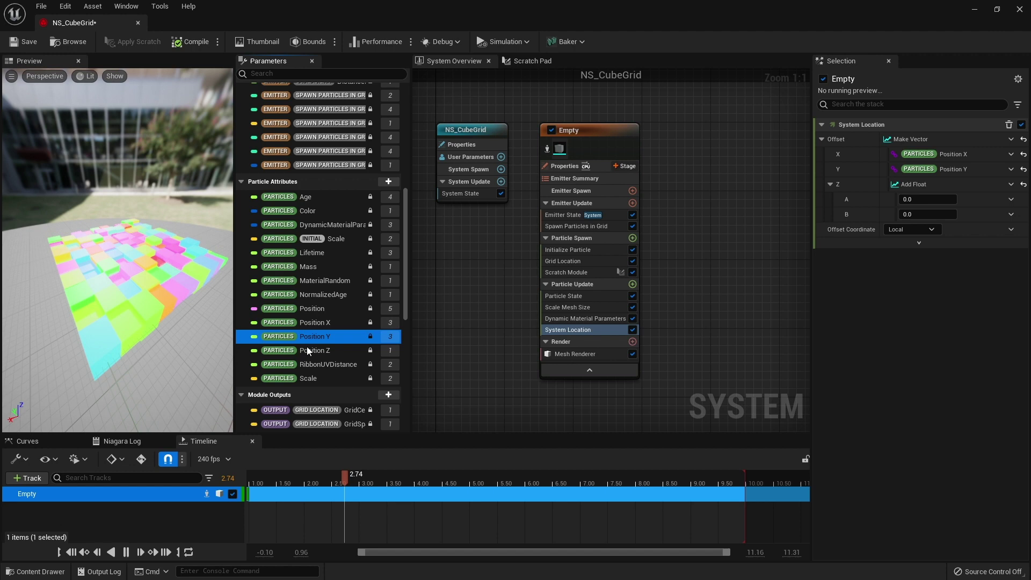
{"action": "left_click_drag", "start_coordinate": [309, 351], "coordinate": [919, 199]}
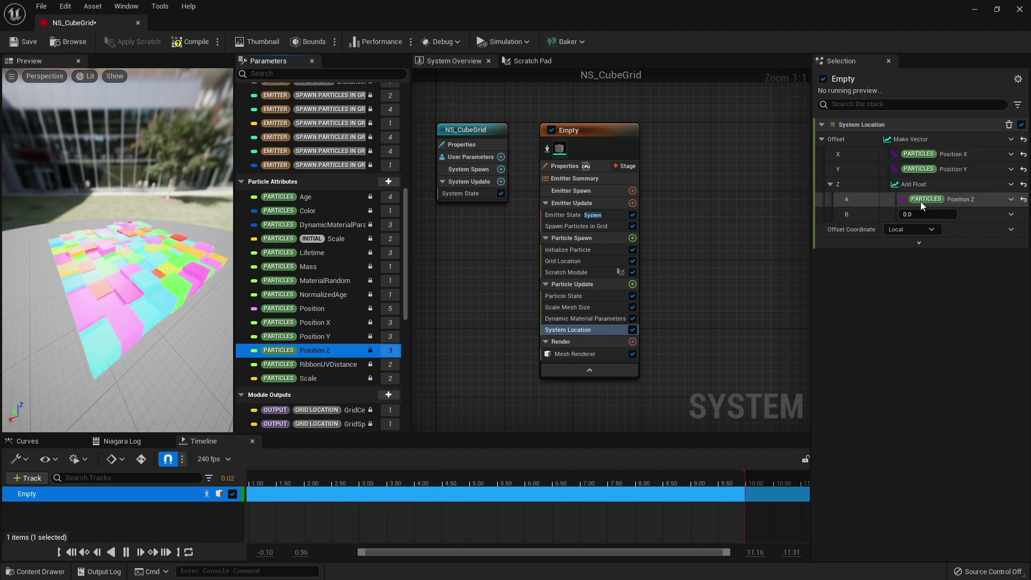
- Set the B input of Add Float to a Multiply Float dynamic input
{"action": "left_click", "coordinate": [1011, 215]}
{"action": "type", "text": "mul"}
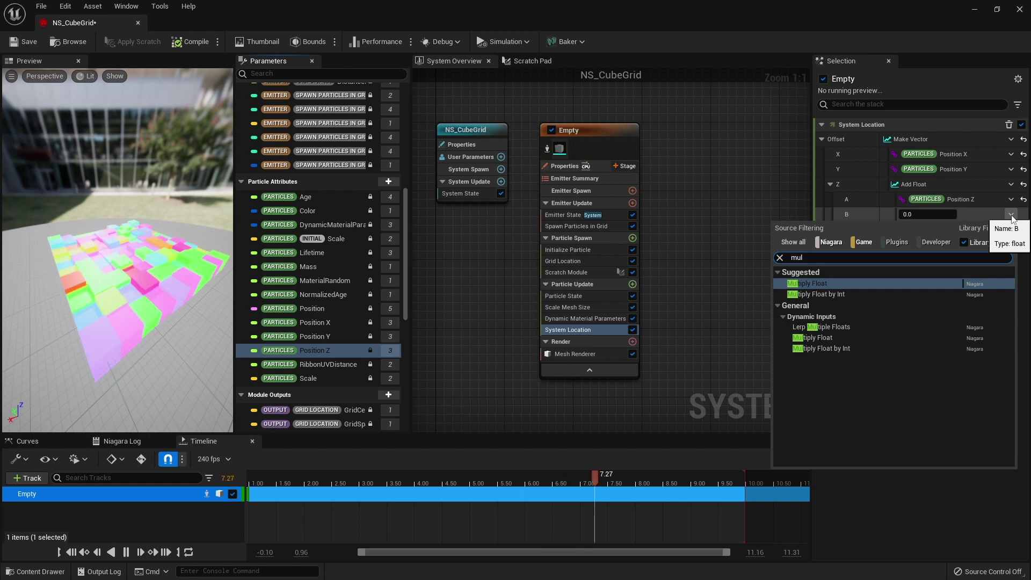
{"action": "left_click", "coordinate": [828, 284]}
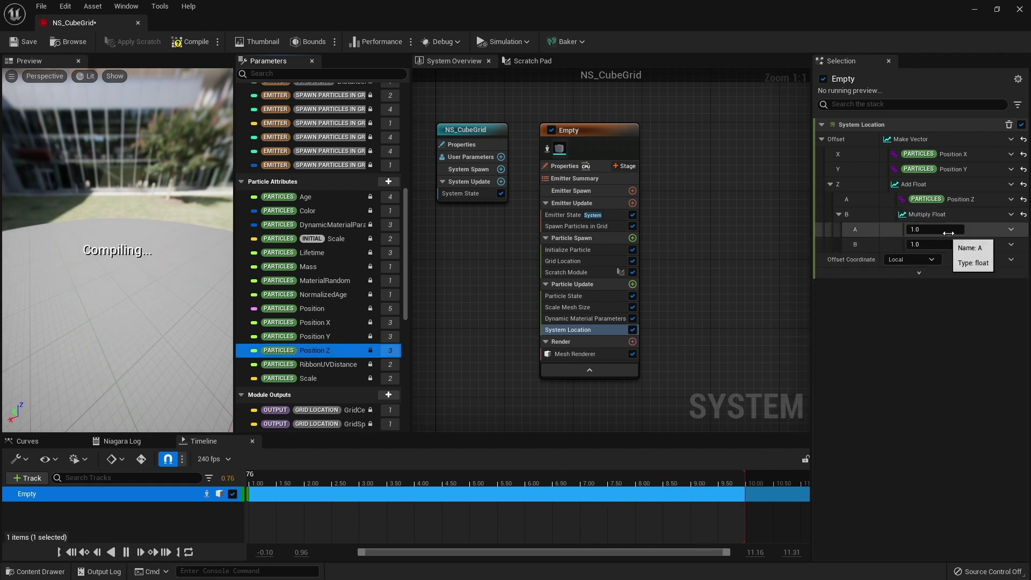
- Link Multiply Float's A input to the Z channel of Particles Scale and set its B input to 50
{"action": "scroll", "coordinate": [354, 320], "scroll_direction": "down", "scroll_amount": 5}
{"action": "scroll", "coordinate": [355, 319], "scroll_direction": "up", "scroll_amount": 5}
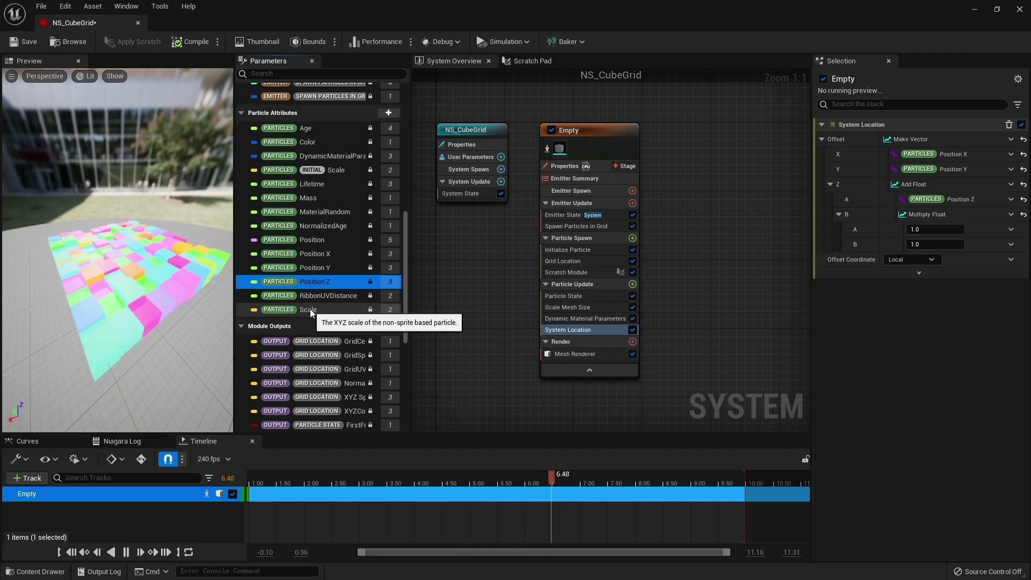
{"action": "left_click_drag", "start_coordinate": [311, 313], "coordinate": [937, 229]}
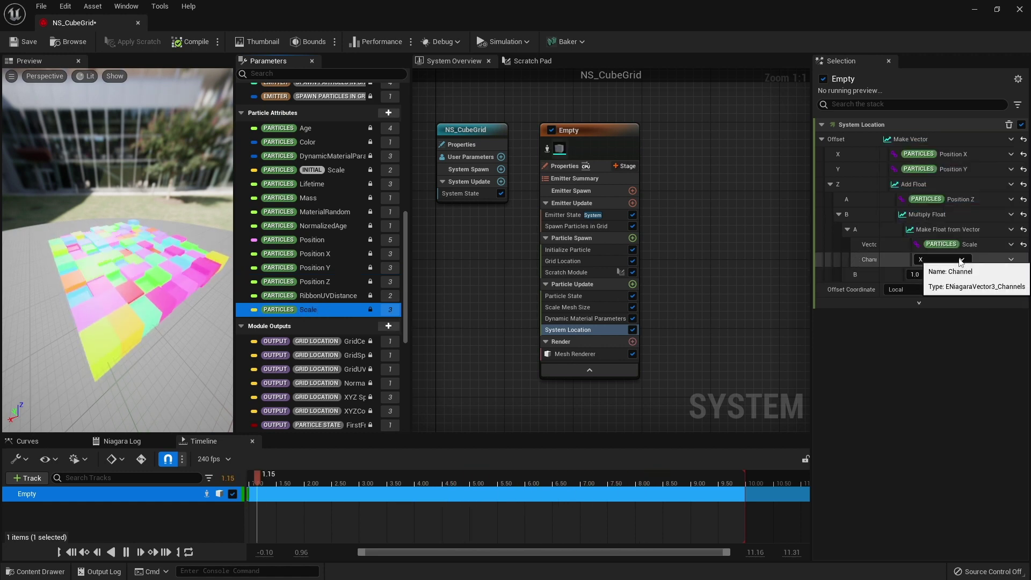
{"action": "left_click", "coordinate": [961, 260]}
{"action": "left_click", "coordinate": [944, 303]}
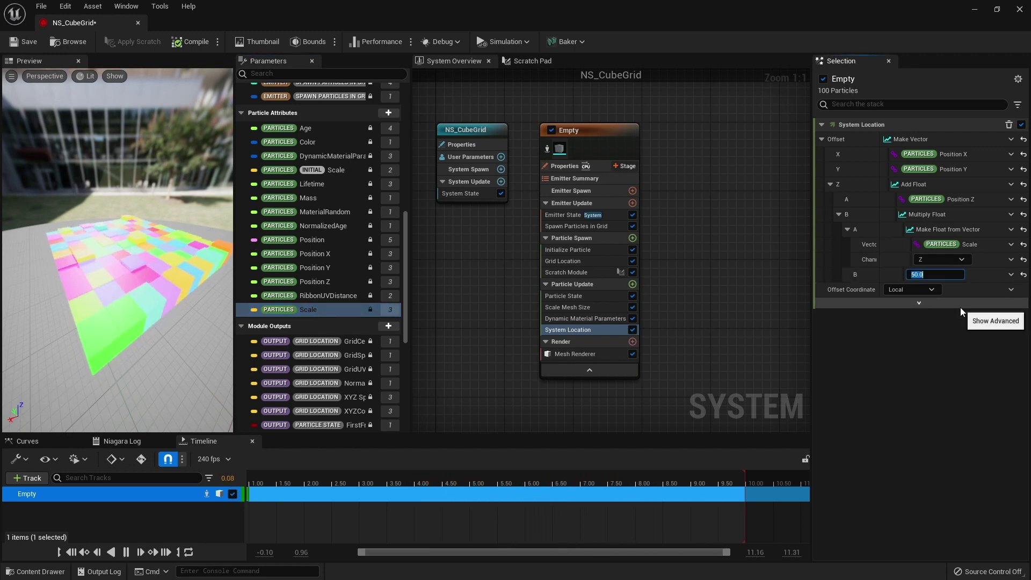
- Enable Local Space in the Empty emitter's properties, then save and close the NS_CubeGrid system
{"action": "mouse_move", "coordinate": [129, 312]}
{"action": "left_mouse_down"}
{"action": "mouse_move", "coordinate": [129, 258]}
{"action": "mouse_move", "coordinate": [161, 253]}
{"action": "mouse_move", "coordinate": [129, 247]}
{"action": "mouse_move", "coordinate": [129, 236]}
{"action": "mouse_move", "coordinate": [129, 314]}
{"action": "left_mouse_up"}
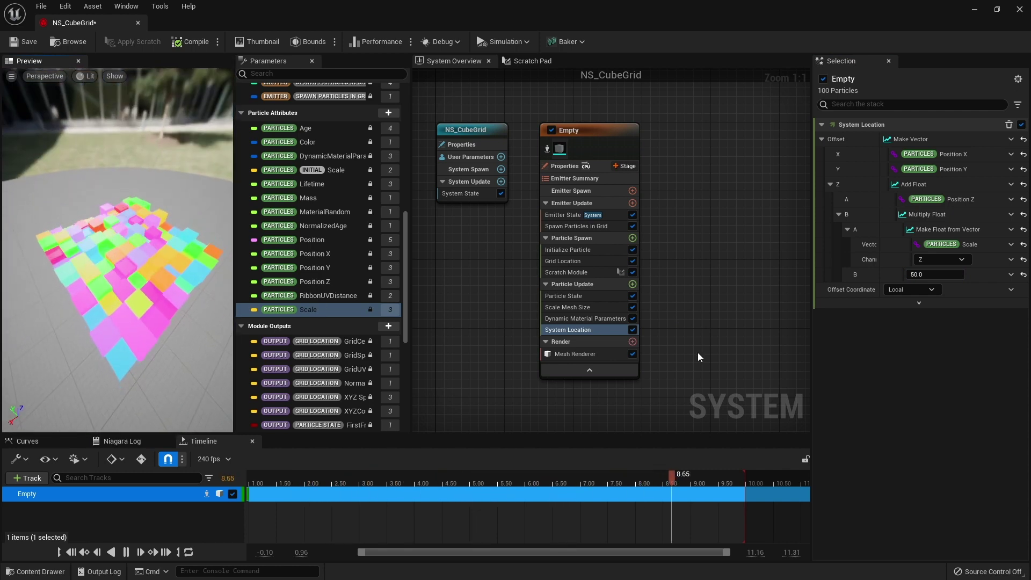
{"action": "left_click", "coordinate": [564, 166]}
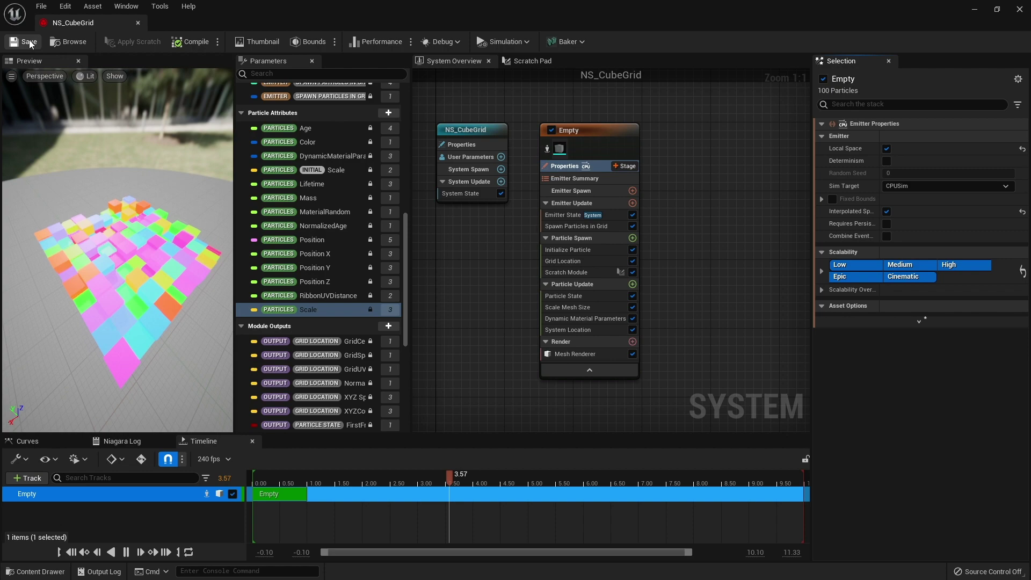
{"action": "left_click", "coordinate": [138, 24]}
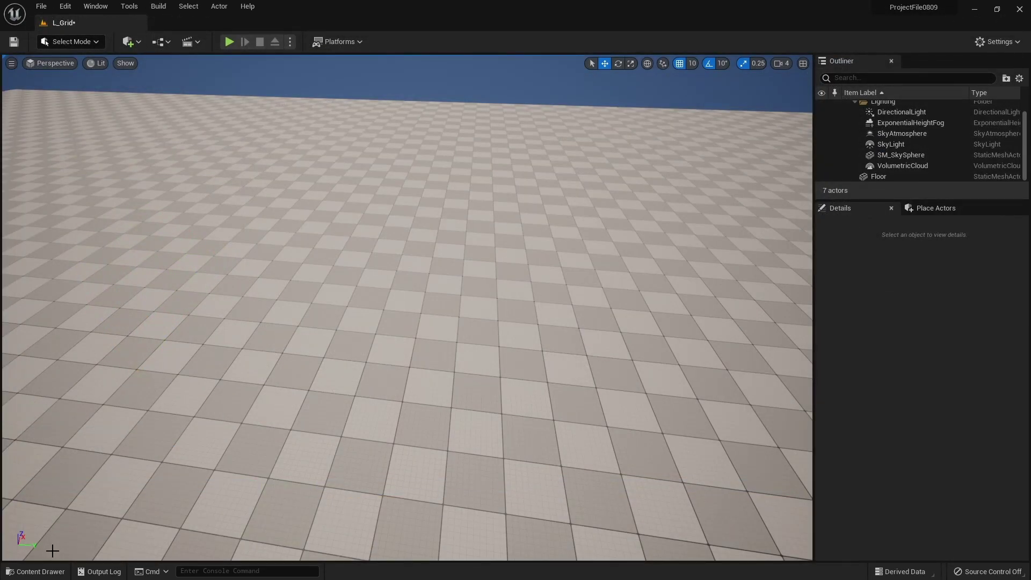
- Place the NS_CubeGrid Niagara system on the floor of the L_Grid level
{"action": "left_click", "coordinate": [35, 572]}
{"action": "left_click_drag", "start_coordinate": [292, 438], "coordinate": [353, 273]}
{"action": "mouse_move", "coordinate": [465, 290]}
{"action": "right_mouse_down"}
{"action": "mouse_move", "coordinate": [408, 274]}
{"action": "mouse_move", "coordinate": [451, 242]}
{"action": "mouse_move", "coordinate": [465, 290]}
{"action": "right_mouse_up"}
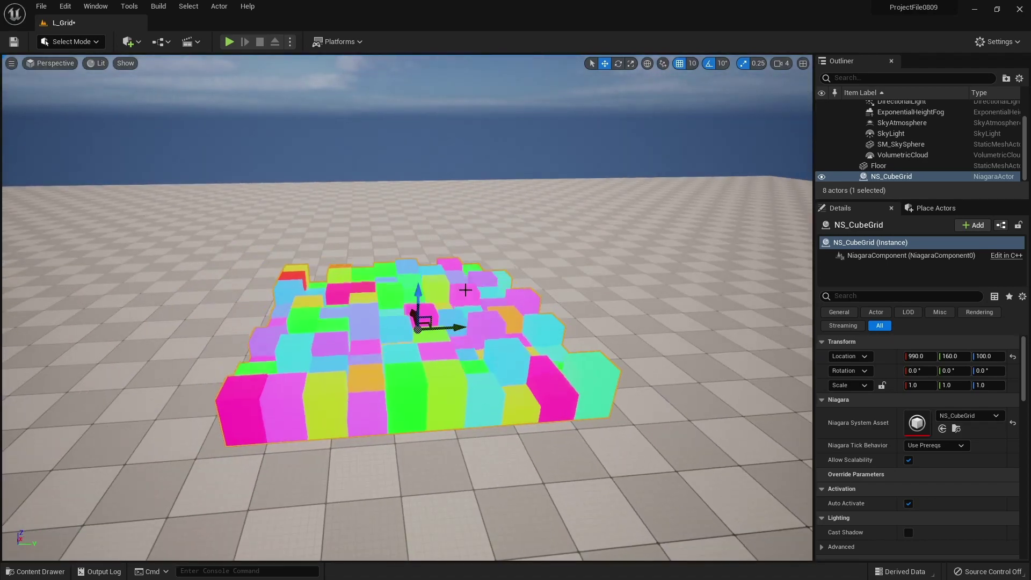
- Raise the NS_CubeGrid actor to a Z location of 190 and save the level
{"action": "left_click_drag", "start_coordinate": [418, 295], "coordinate": [419, 248]}
{"action": "right_click_drag", "start_coordinate": [419, 248], "coordinate": [444, 288]}
{"action": "left_click", "coordinate": [14, 42]}
{"action": "right_click_drag", "start_coordinate": [477, 187], "coordinate": [462, 154]}
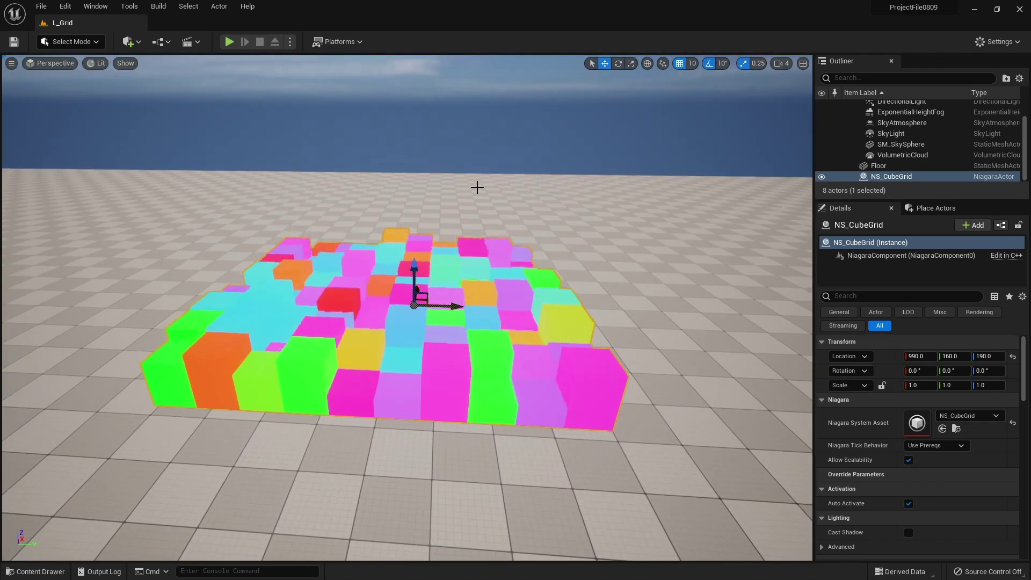